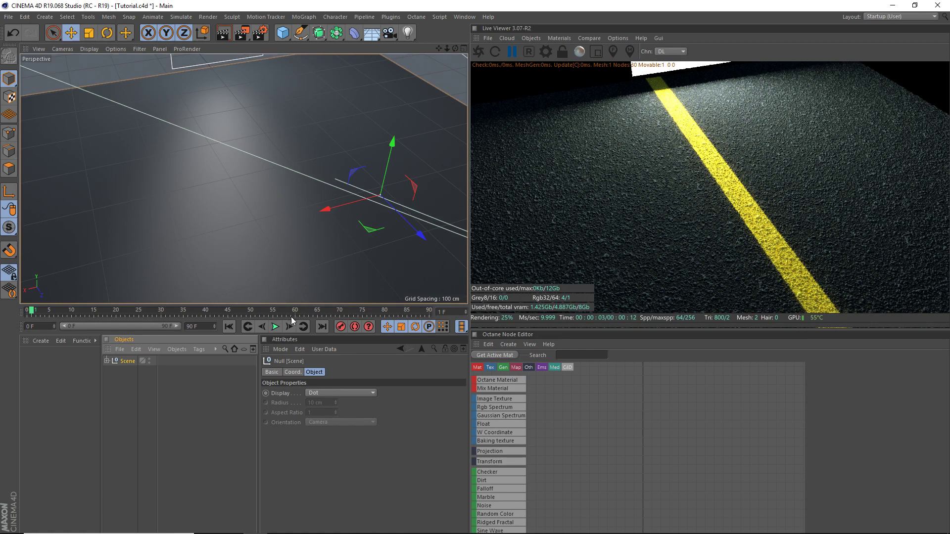
- Create a new Octane material and name it Base
click(49, 341)
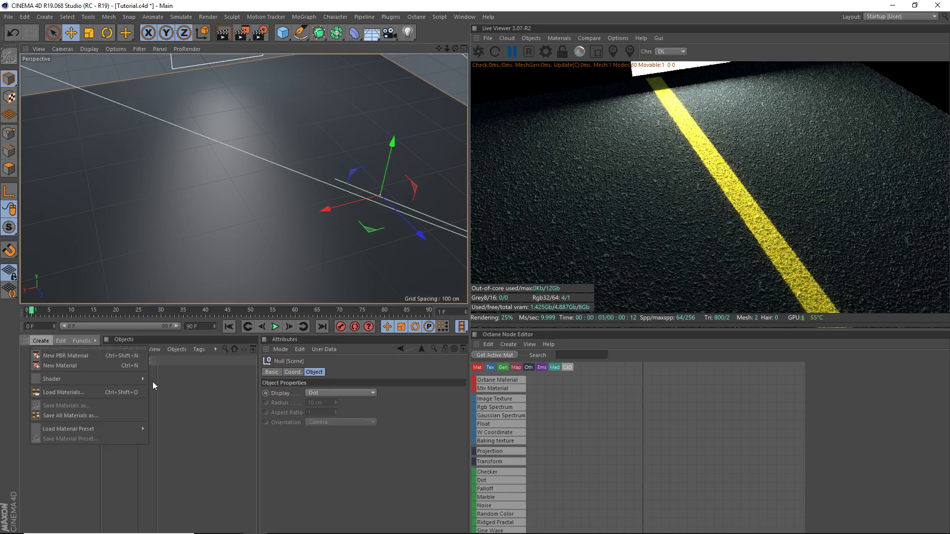
mouse_move(143, 379)
mouse_move(221, 382)
click(255, 383)
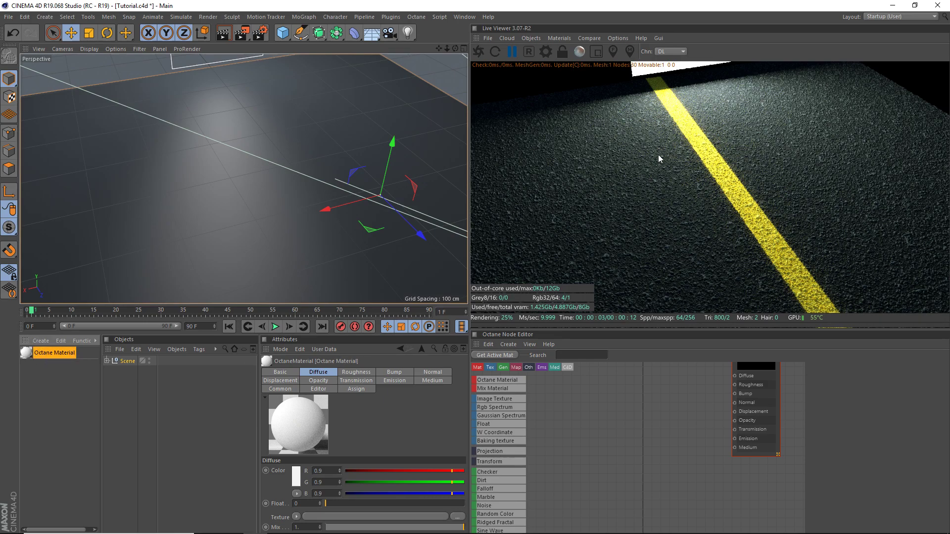
double_click(60, 353)
text(B)
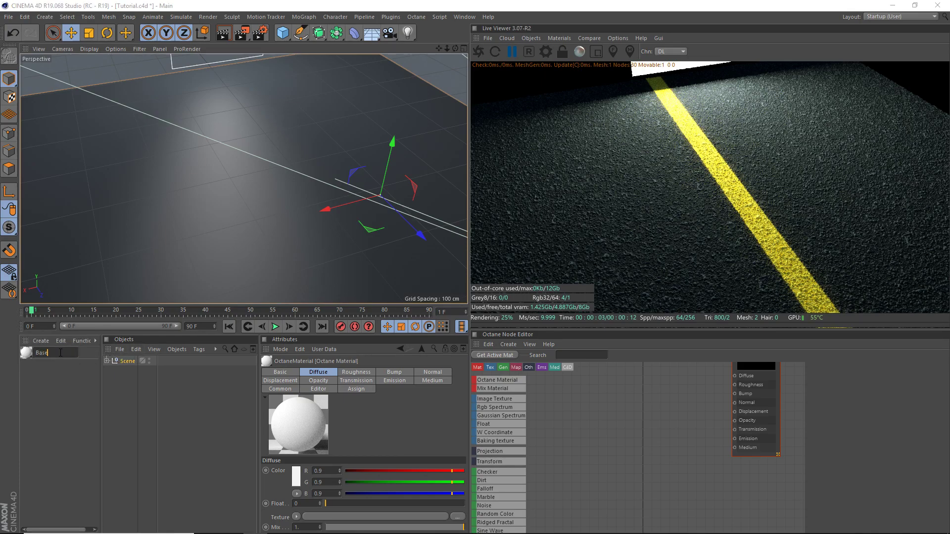
text(ase)
key(Return)
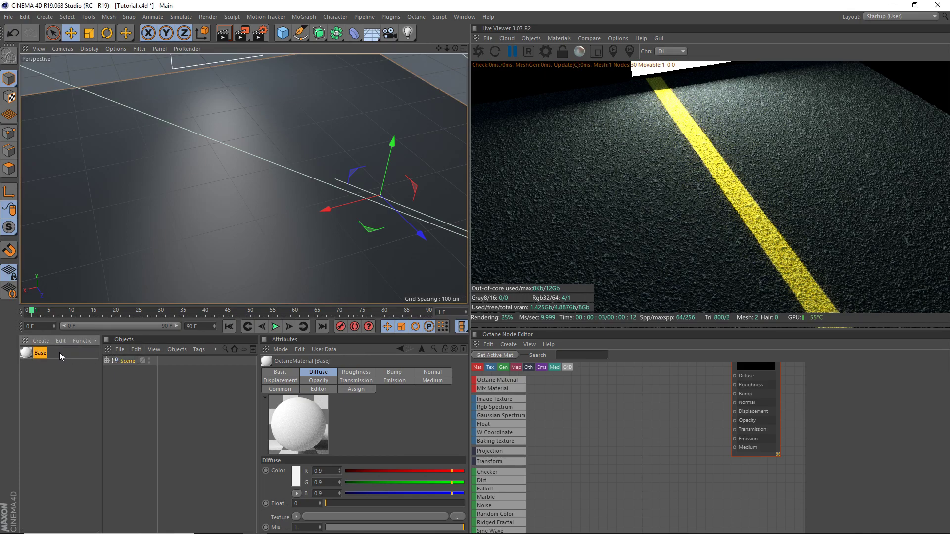
- Add two C4D Noise nodes beside the Base material node, one above the other
click(760, 395)
scroll(485, 455, down, 8)
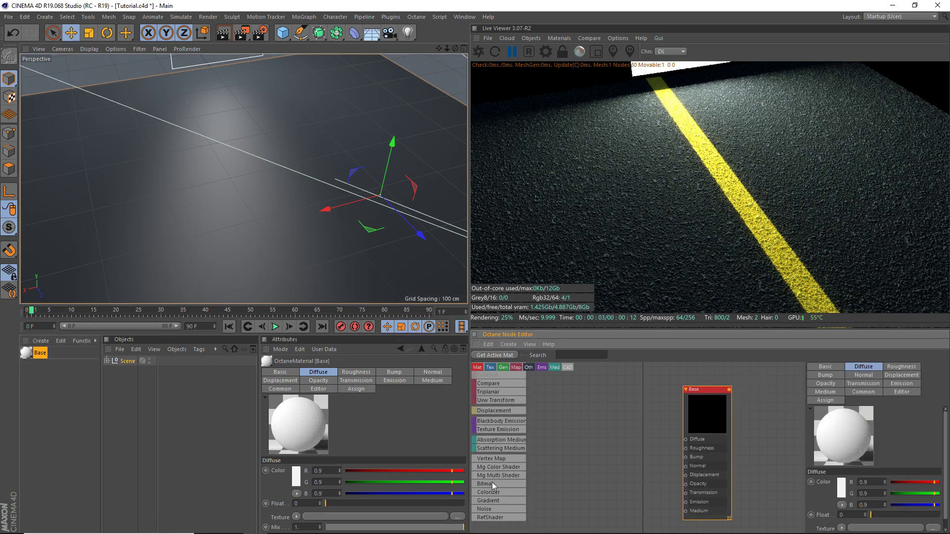
drag(490, 509, 601, 431)
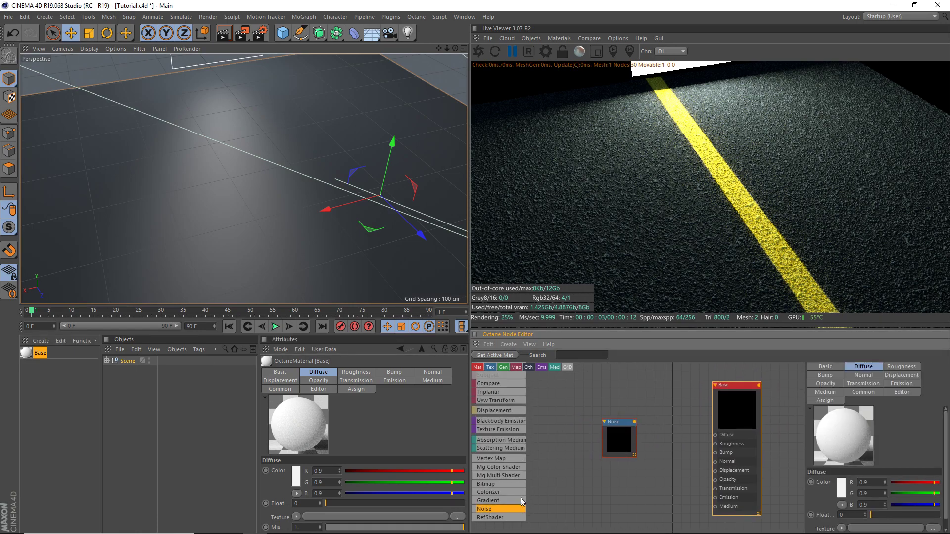
drag(503, 507, 577, 494)
drag(617, 430, 595, 426)
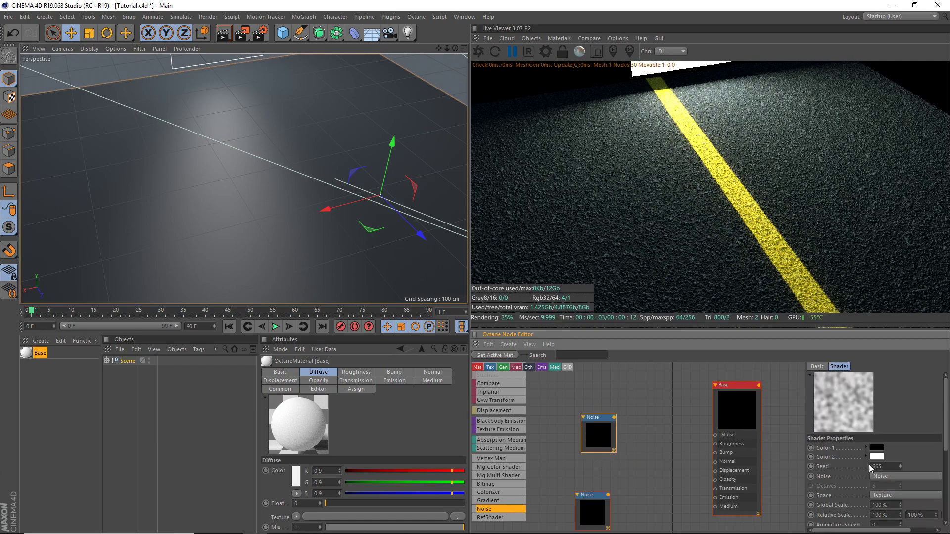
- Set the upper Noise node's type to Poxo and the lower one's to Wavy Turbulence
click(897, 474)
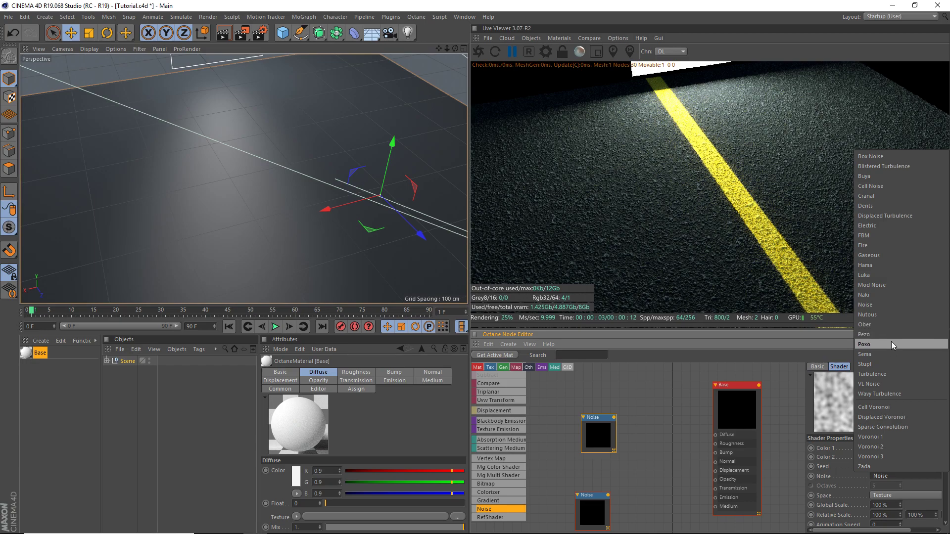
click(891, 344)
scroll(642, 392, down, 2)
click(588, 463)
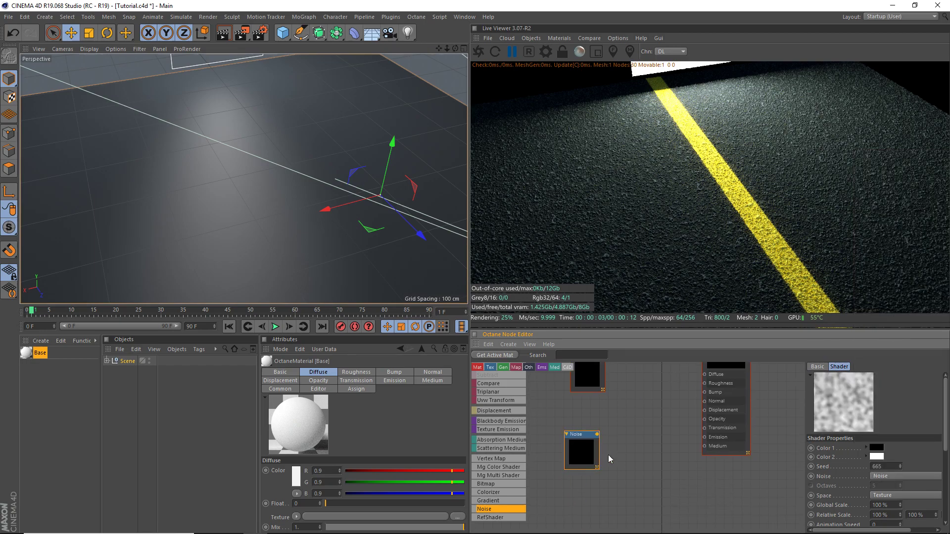
click(895, 479)
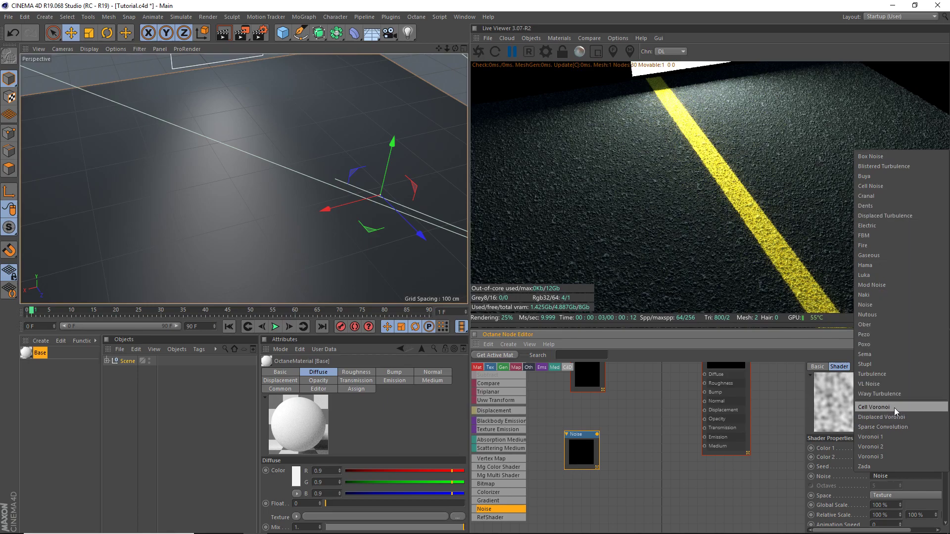
click(893, 393)
- Reposition the upper Noise node and set the lower Noise node's contrast to 40%
middle_drag(586, 394, 657, 432)
drag(657, 432, 631, 427)
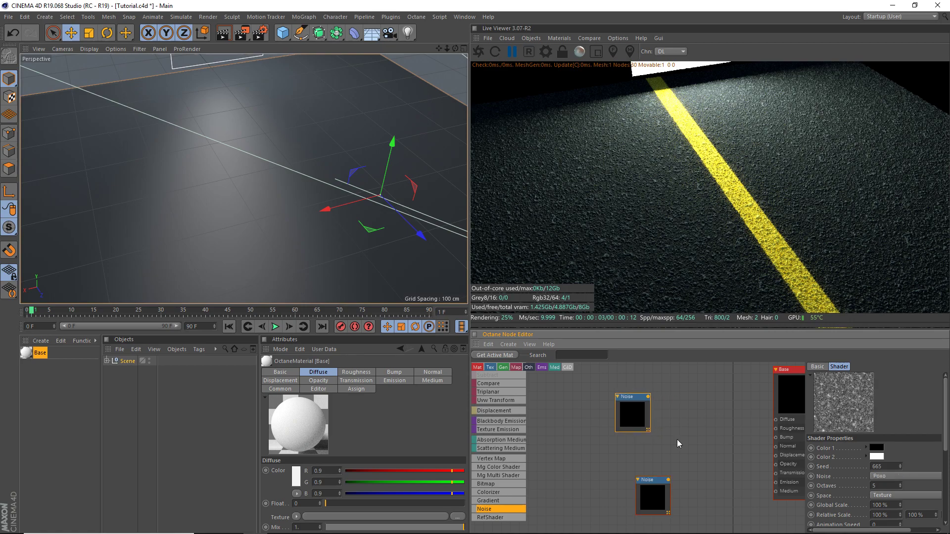
click(666, 502)
scroll(931, 485, down, 5)
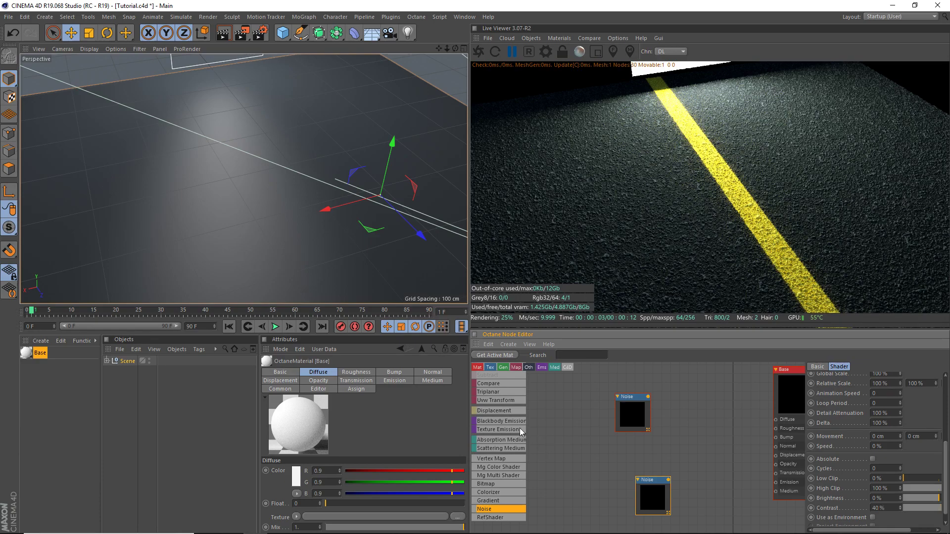
- Add a Mix texture node and connect the upper Noise to Texture1 and the lower Noise to Texture2
scroll(519, 429, up, 4)
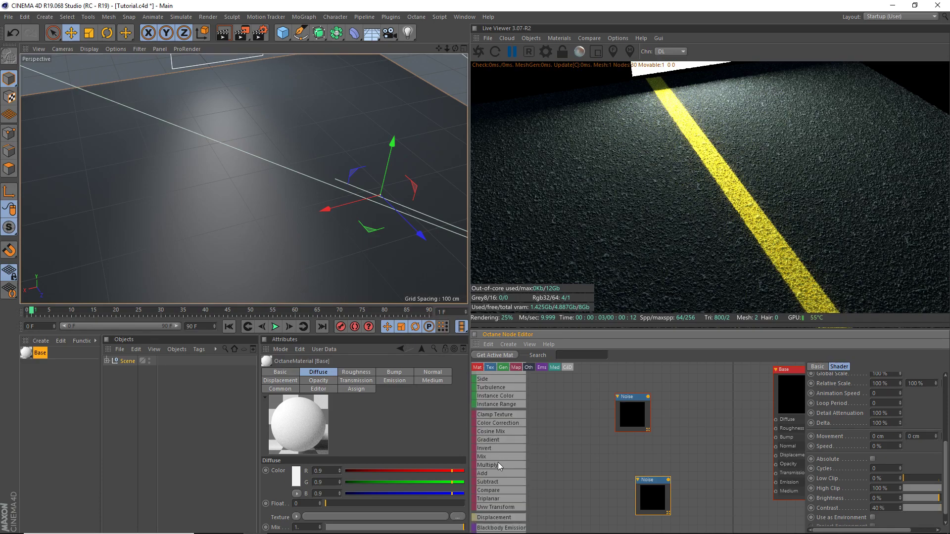
click(500, 456)
drag(668, 489, 625, 489)
drag(640, 409, 689, 472)
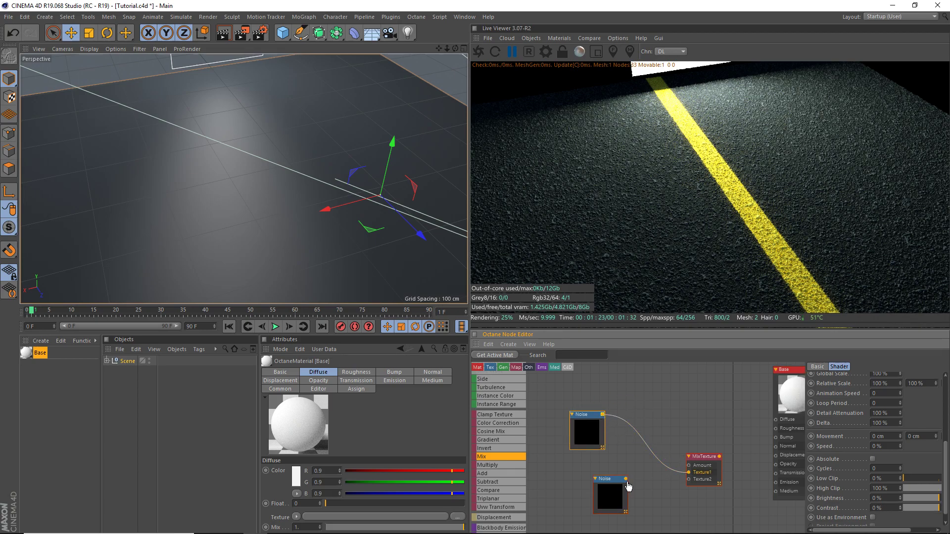
drag(626, 479, 689, 480)
drag(627, 490, 591, 487)
drag(703, 479, 680, 461)
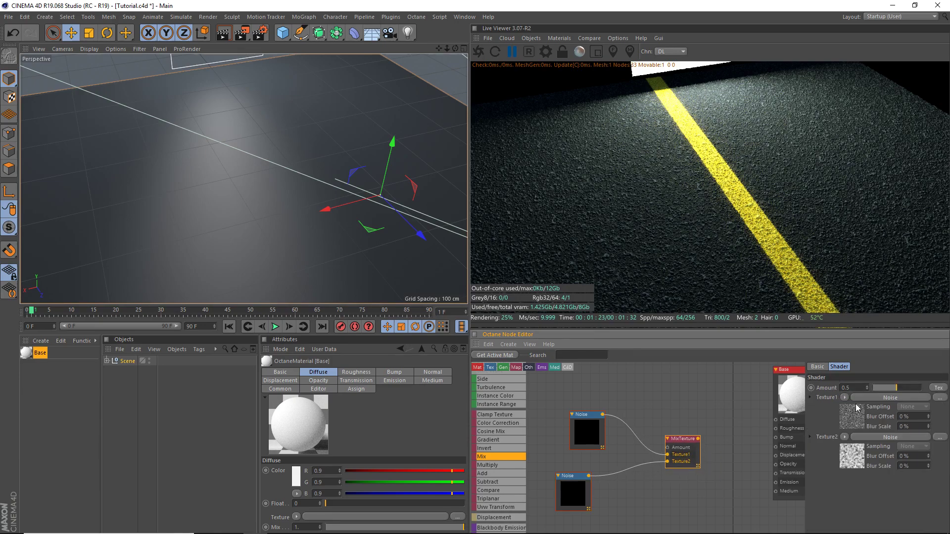
- Add a Float texture node and connect it to the Mix texture's Amount input
drag(584, 432, 560, 444)
scroll(510, 440, up, 5)
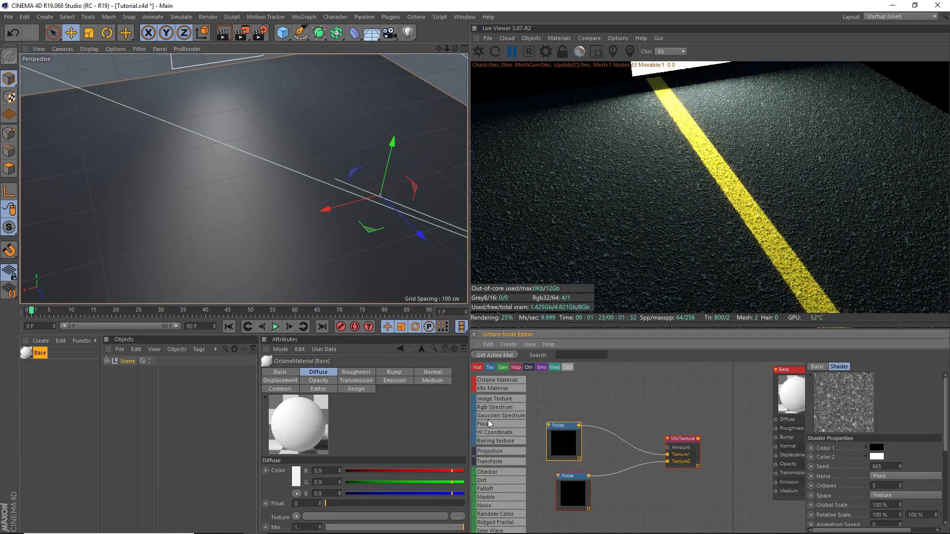
drag(583, 414, 668, 447)
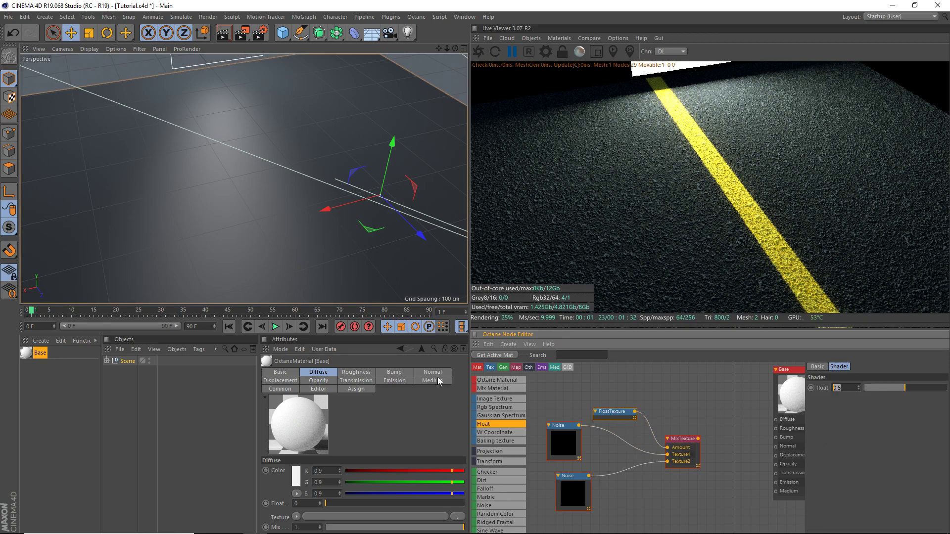
- Set the Float texture's value to 0.15 and save the project
text(5)
key(Return)
key(Return)
key(ctrl+s)
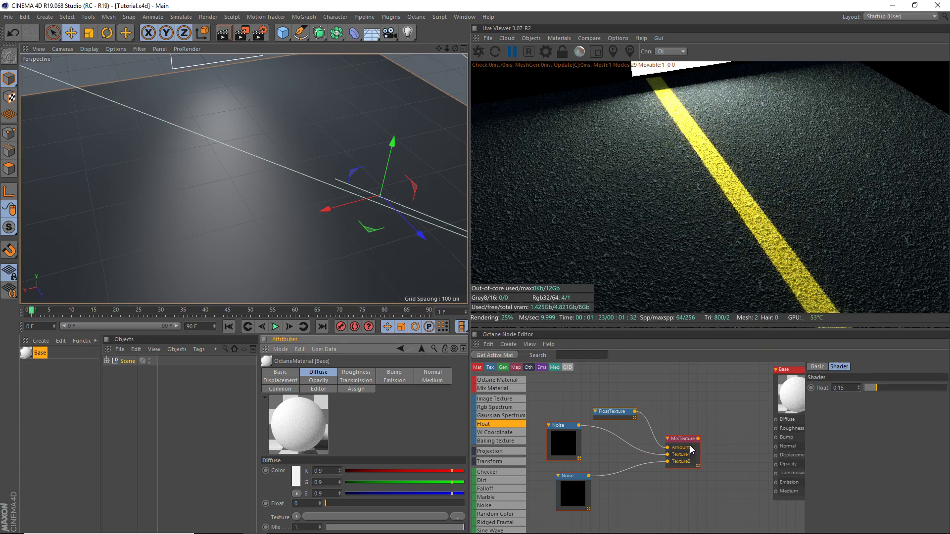
- Add an Octane Gradient node and recolour its start knot near-black and its end knot dark grey
scroll(489, 450, down, 5)
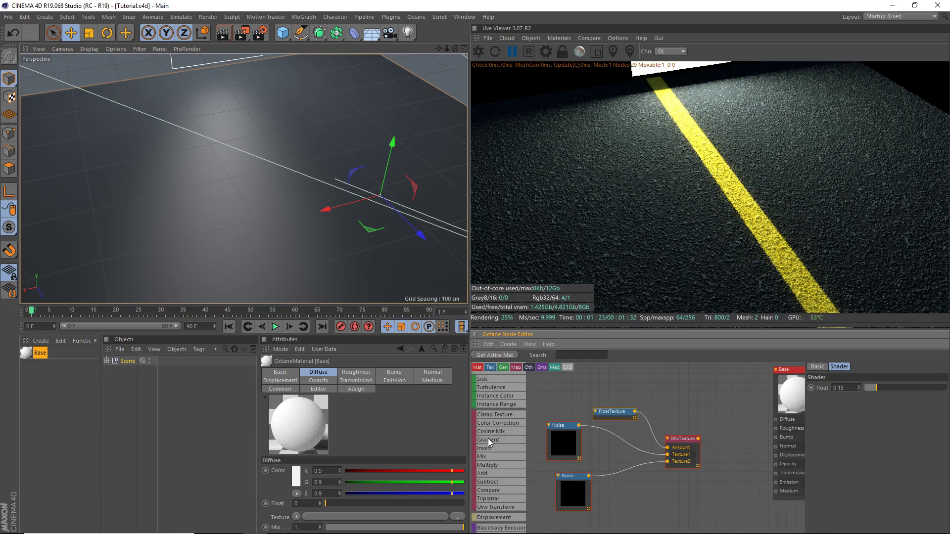
drag(488, 440, 702, 414)
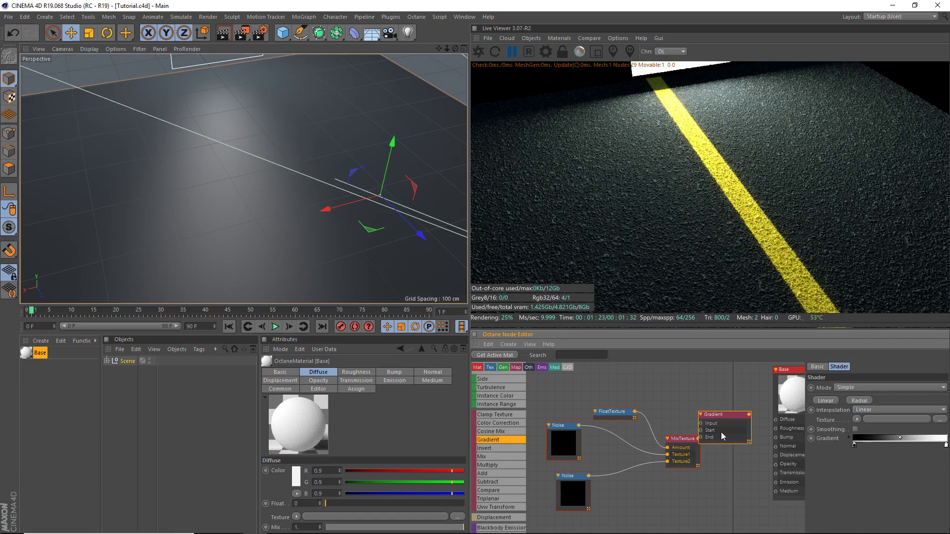
double_click(854, 446)
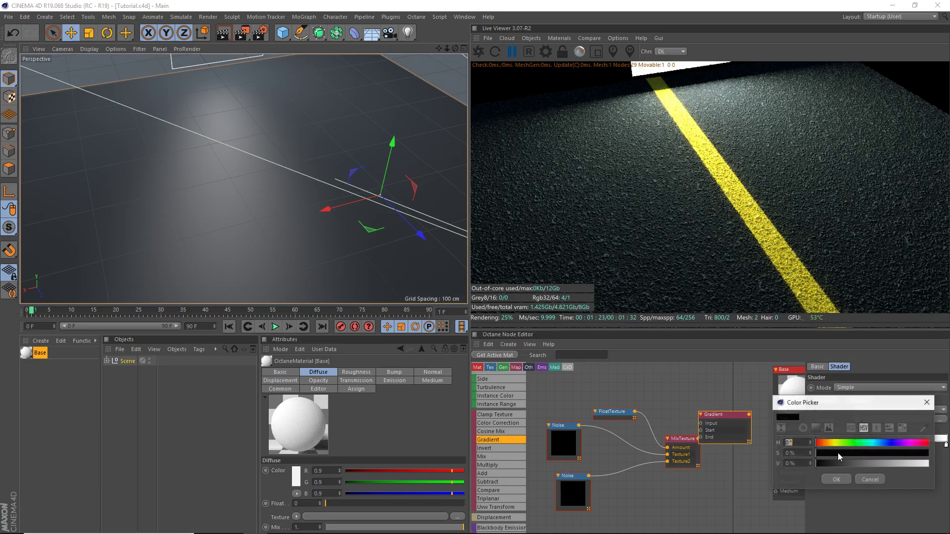
click(820, 464)
click(836, 479)
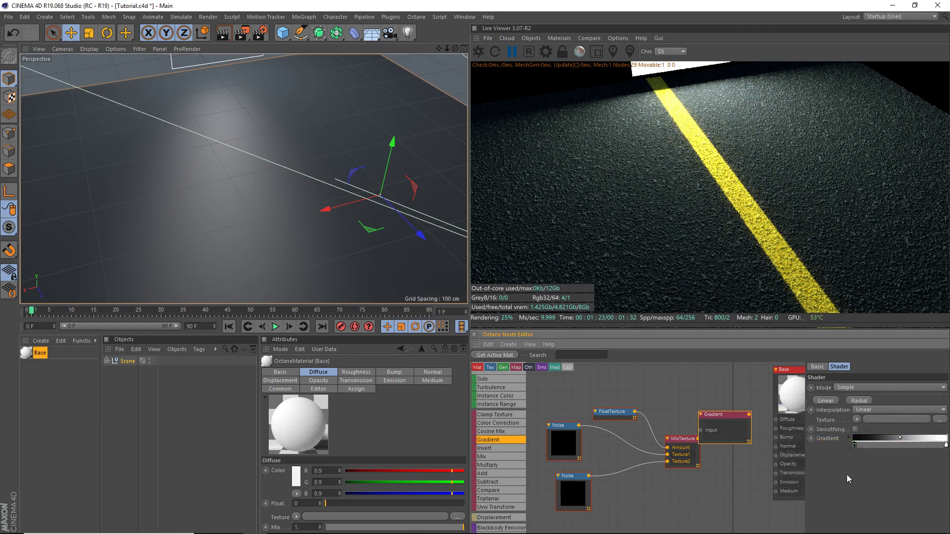
double_click(945, 444)
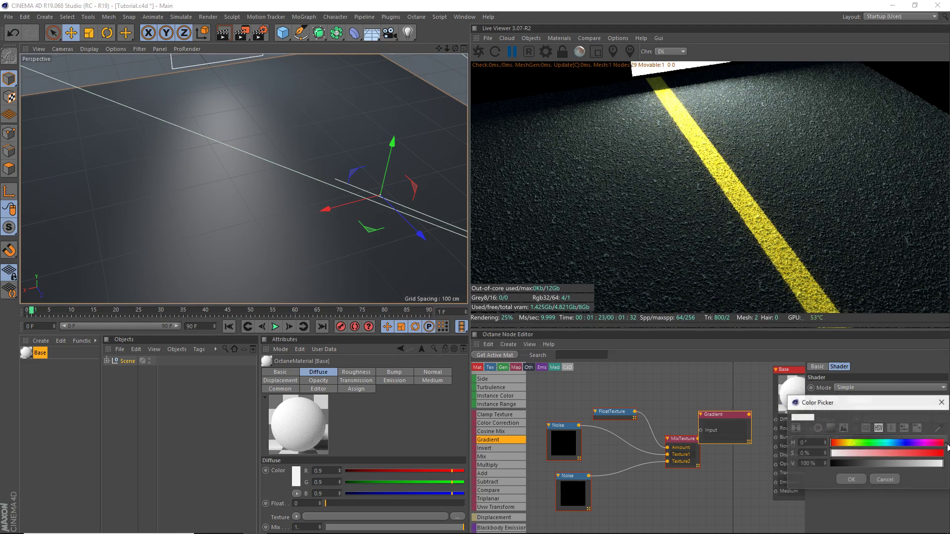
click(867, 463)
click(848, 479)
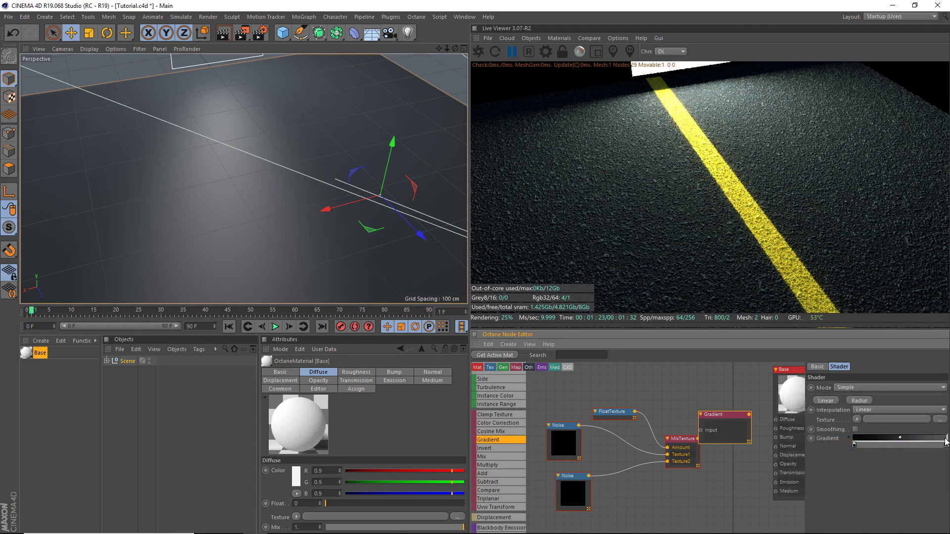
- Route the Mix texture through the Gradient into the Base material's Diffuse input and restart the live render
middle_drag(704, 426, 677, 425)
drag(666, 441, 750, 418)
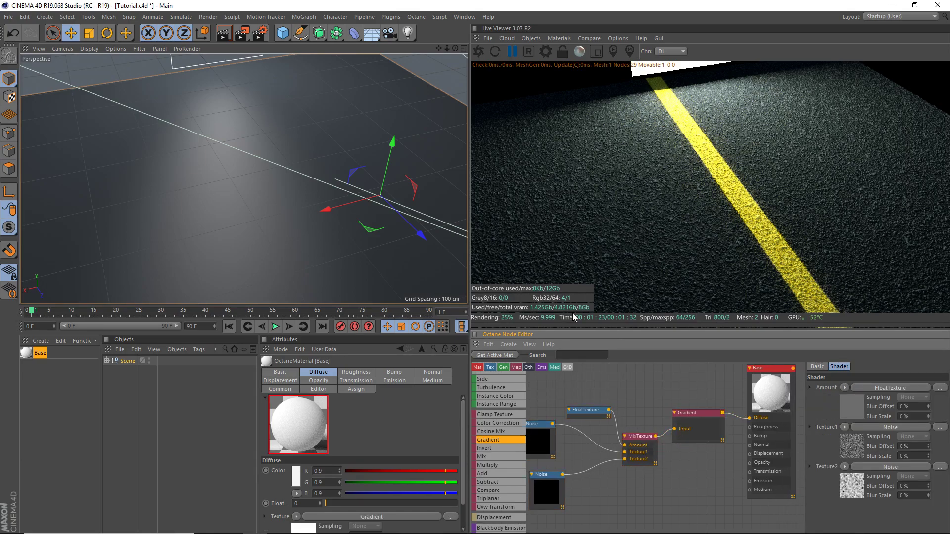
click(479, 52)
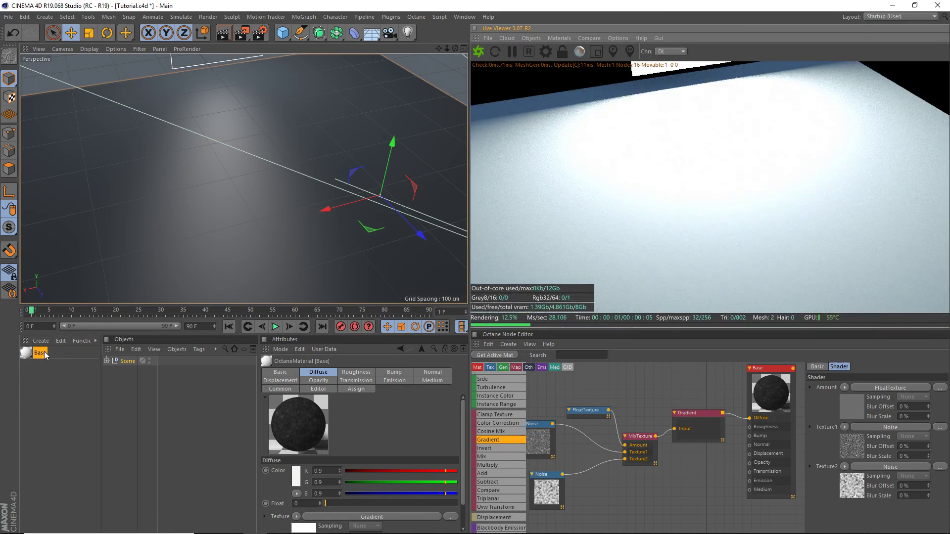
- Apply the Base material to the ground plane with Cubic projection
drag(45, 355, 202, 233)
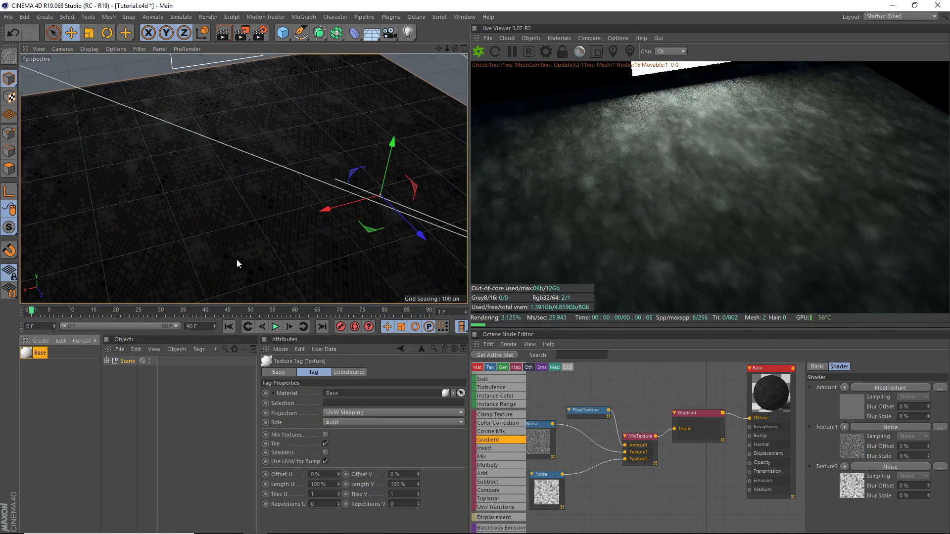
click(366, 412)
click(349, 455)
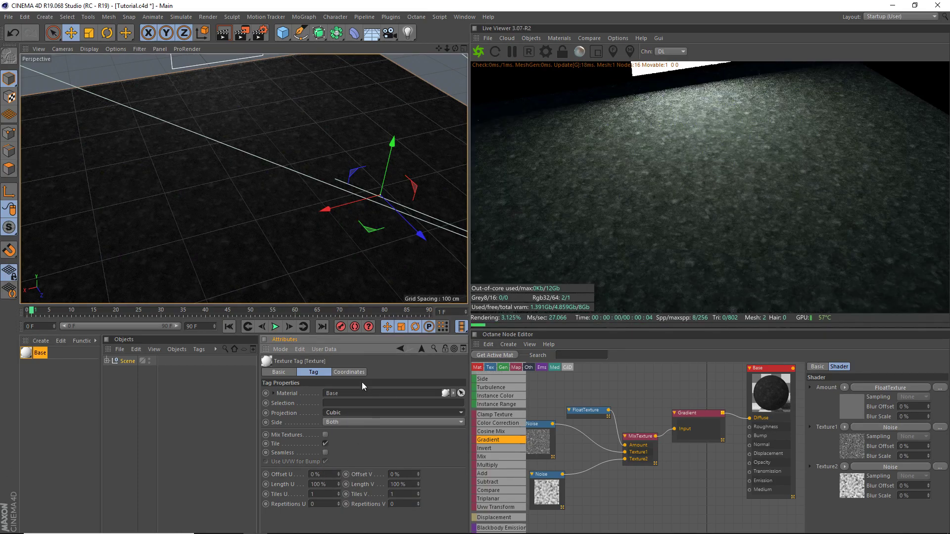
scroll(219, 214, up, 4)
scroll(242, 248, down, 3)
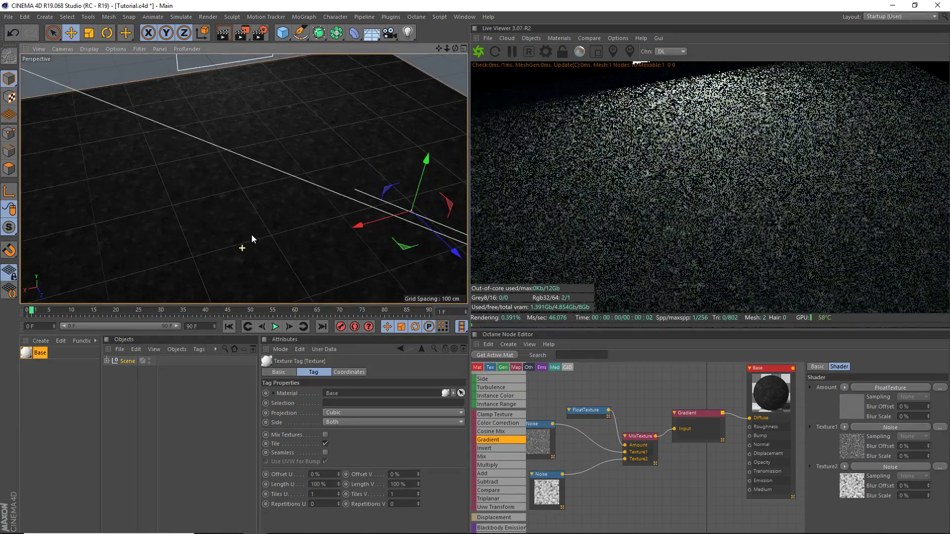
scroll(253, 231, down, 5)
scroll(297, 251, up, 3)
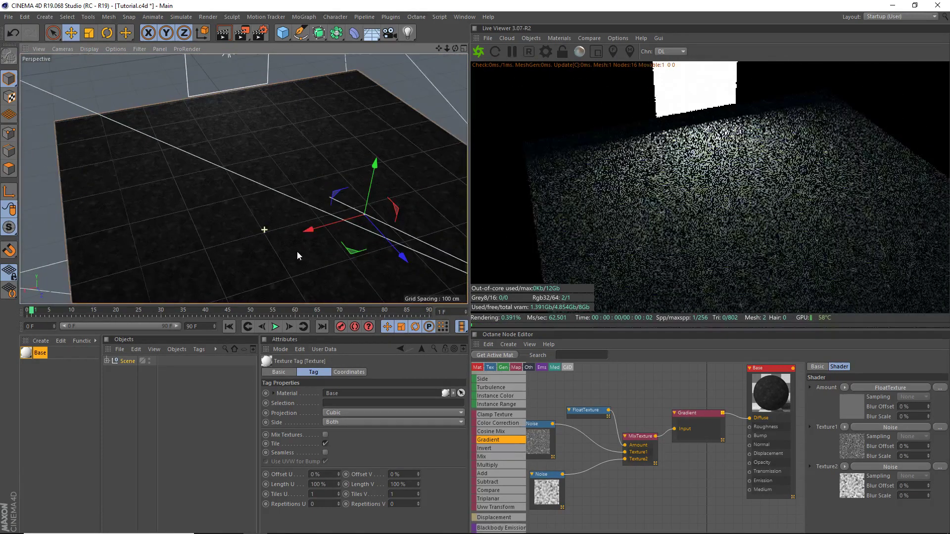
scroll(297, 252, up, 2)
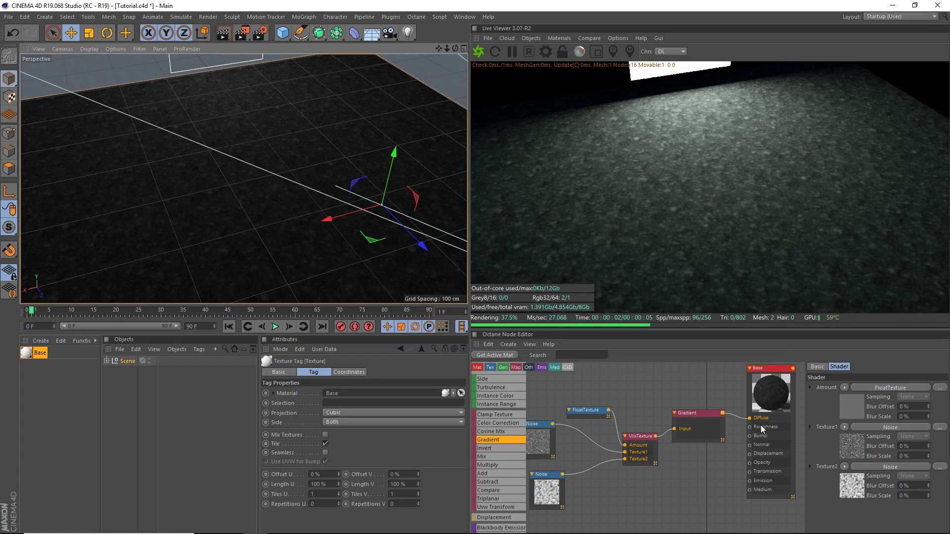
- Set the Base material's C4D Shaders resolution to 1024x1024 (4 MB)
scroll(786, 415, up, 1)
middle_drag(786, 415, 734, 429)
click(735, 429)
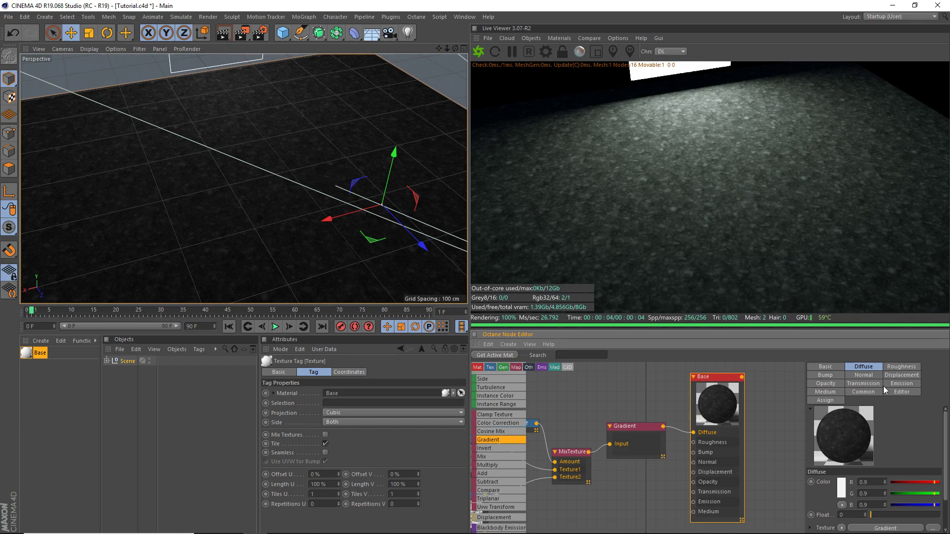
click(858, 394)
click(887, 519)
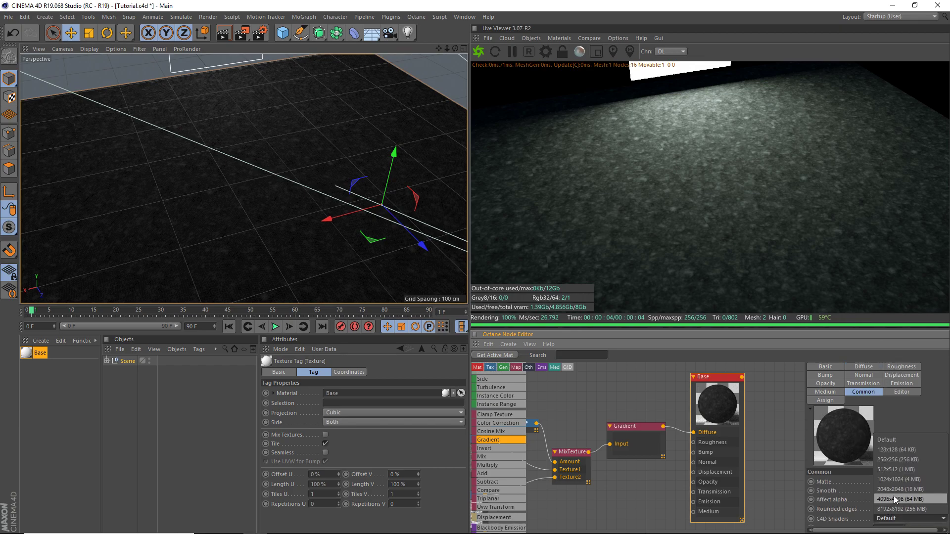
click(897, 480)
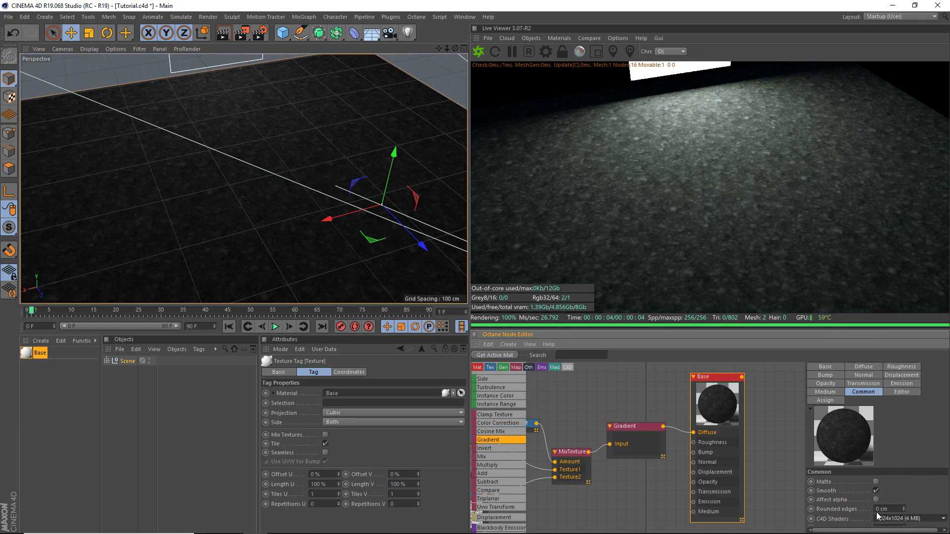
scroll(295, 235, up, 5)
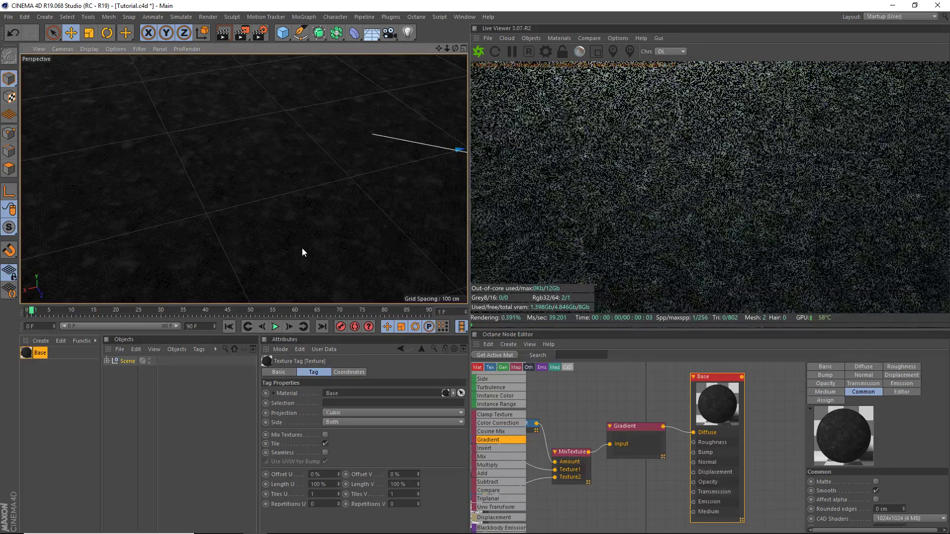
- Set the octaves of both Noise nodes, the Wavy Turbulence one and the Poxo one, to 10
middle_drag(655, 450, 763, 454)
click(576, 499)
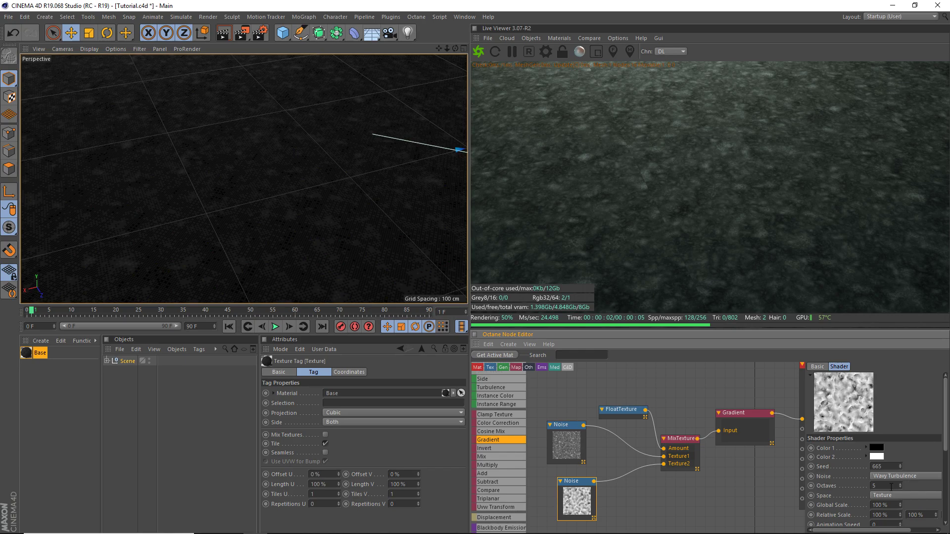
text(10)
key(Return)
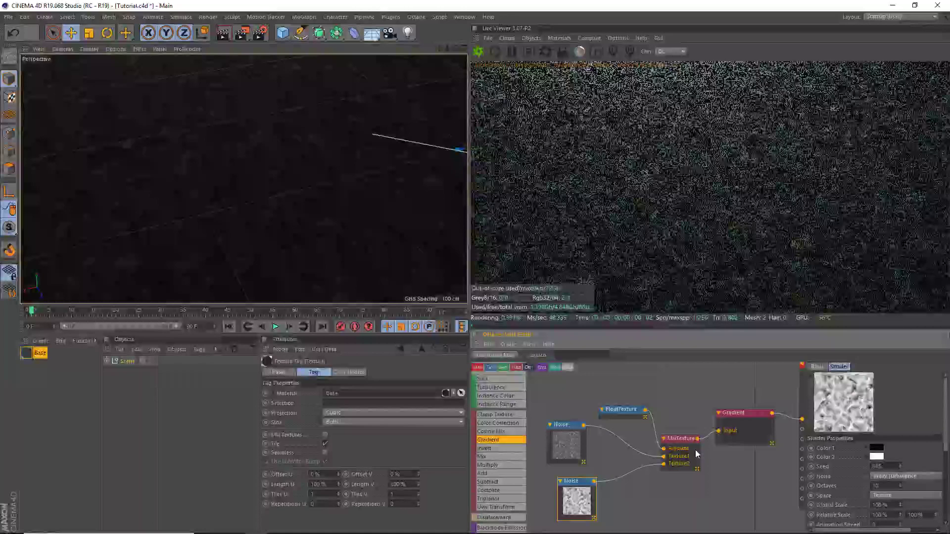
click(596, 449)
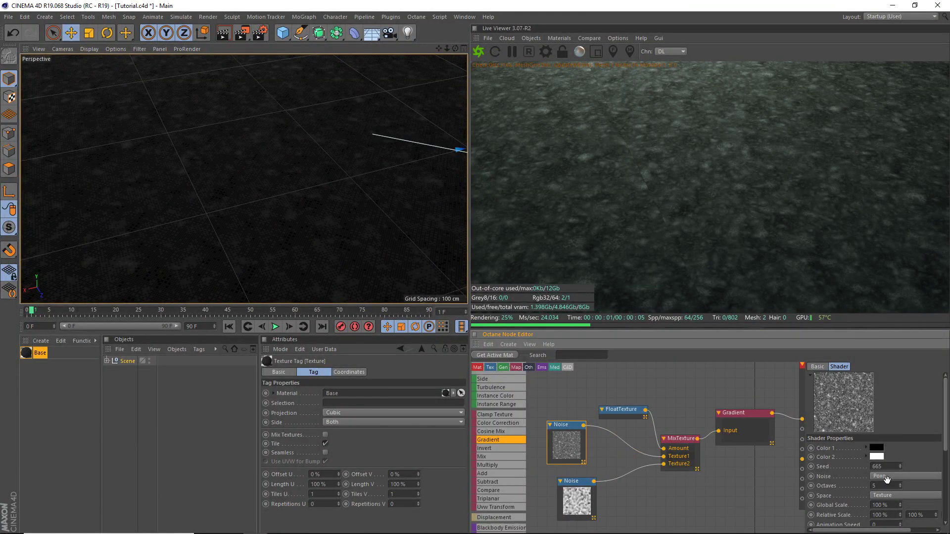
middle_drag(887, 479, 827, 476)
click(851, 468)
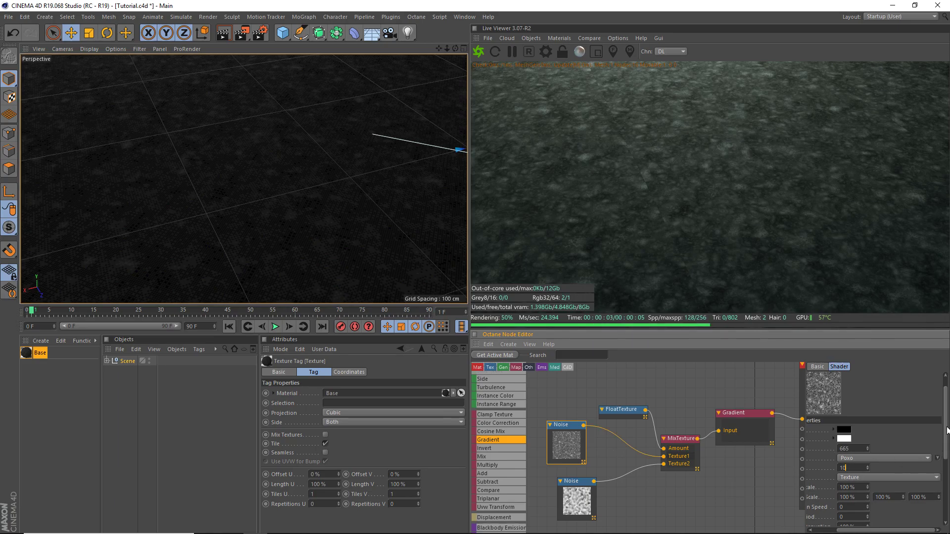
key(Return)
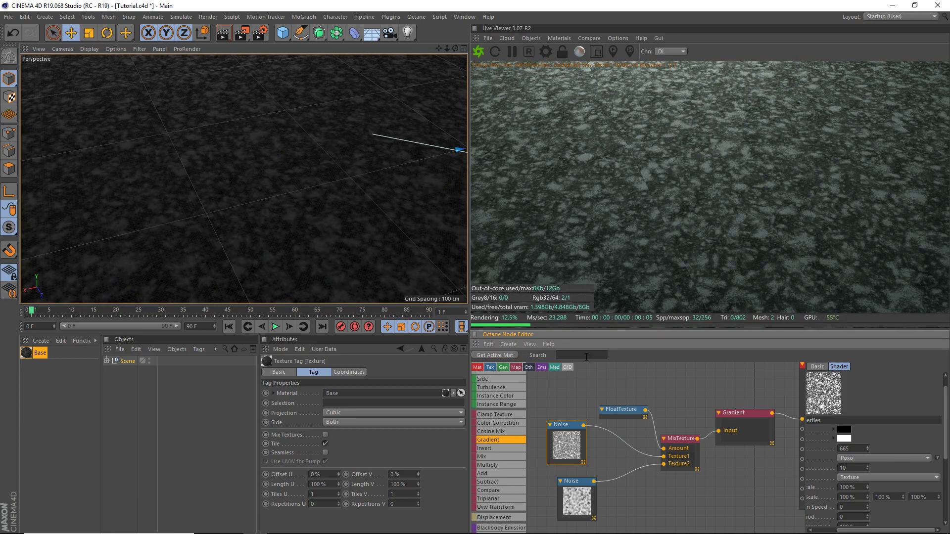
- Duplicate the Base material and rename the copy Seperator
scroll(231, 153, down, 10)
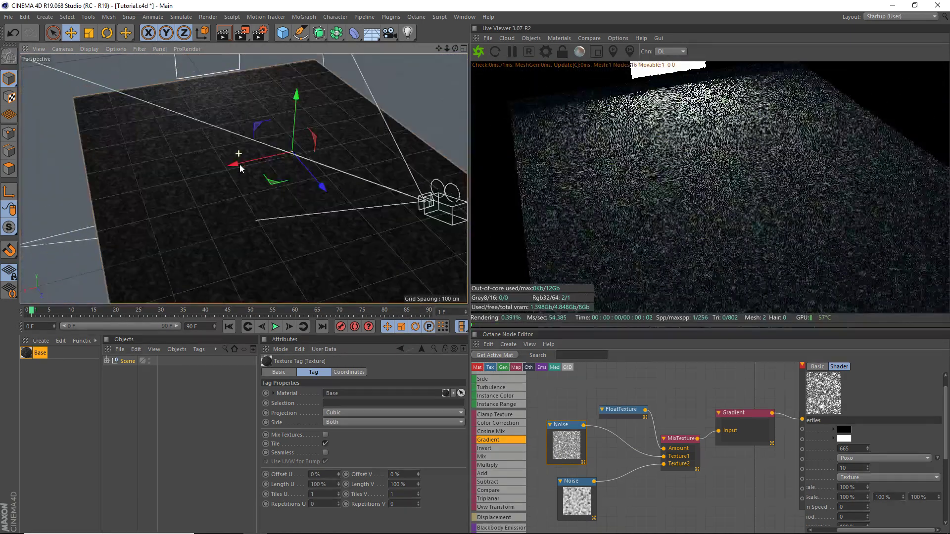
middle_drag(672, 430, 652, 420)
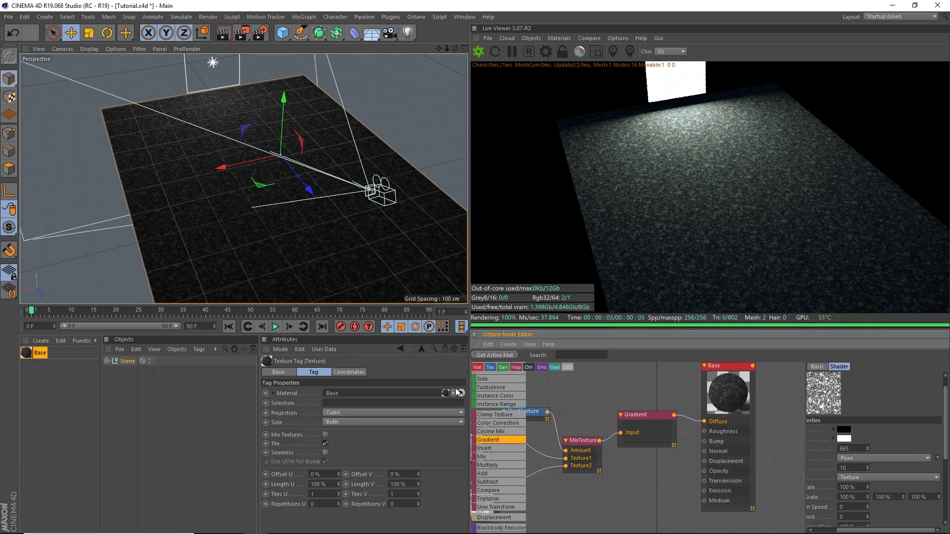
click(33, 352)
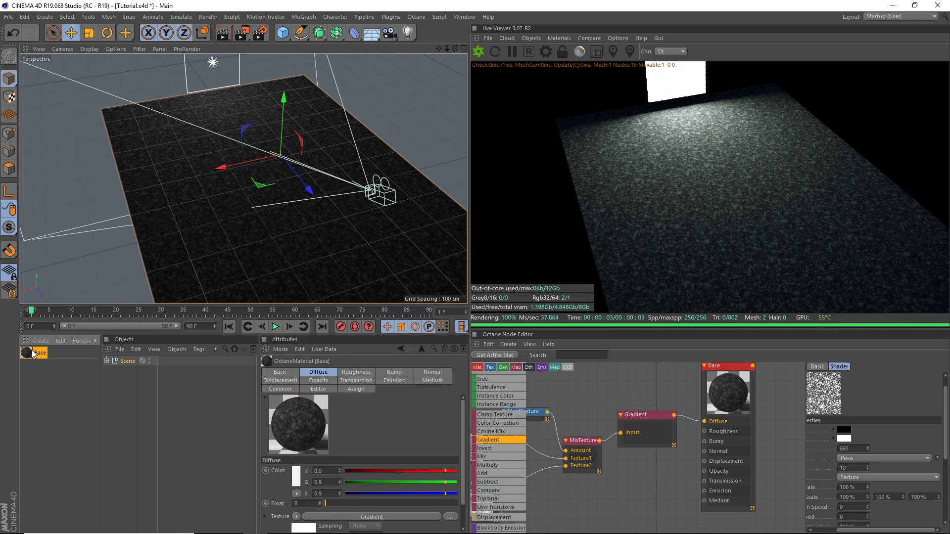
key(ctrl+c)
key(ctrl+v)
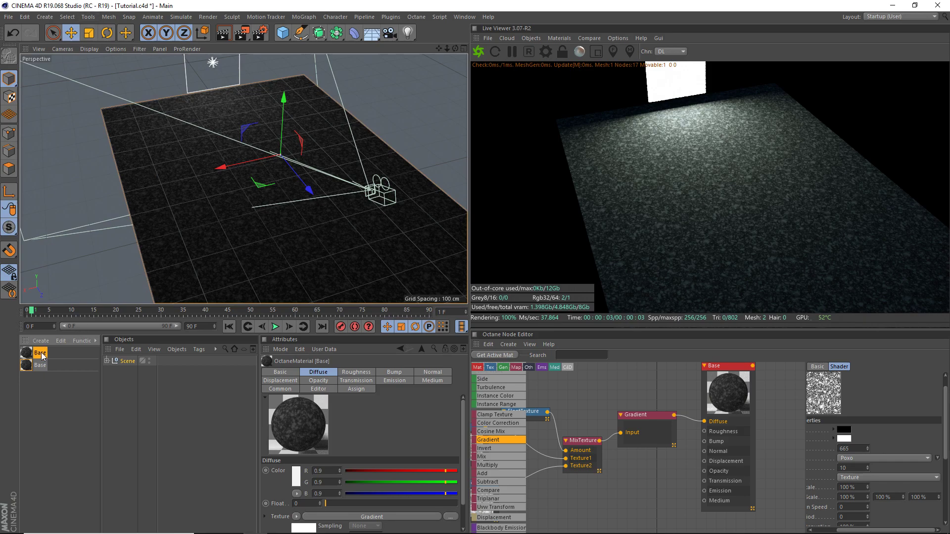
double_click(41, 353)
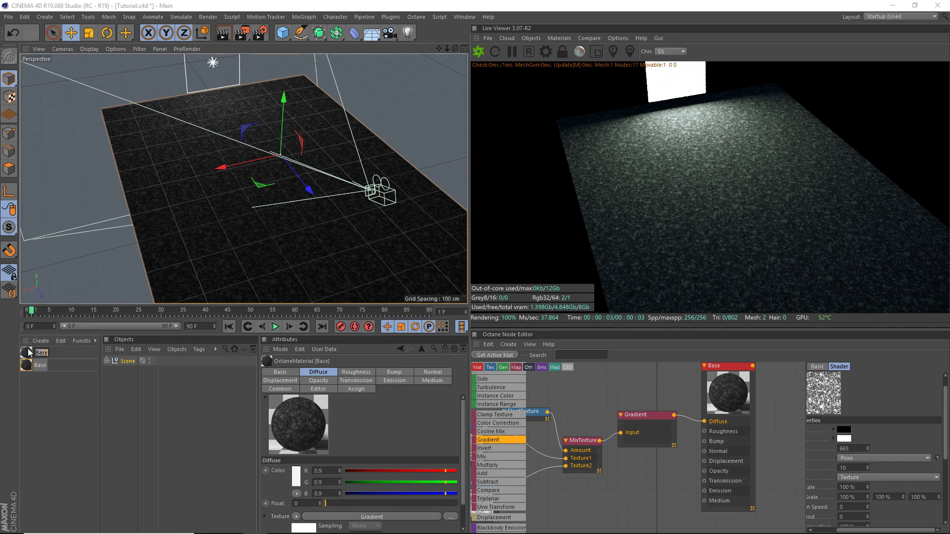
text(S)
text(eperator)
key(Return)
- Recolour the start knot of the Seperator material's Gradient to a dark yellow of H 45°, S 64%, V 61%
click(646, 437)
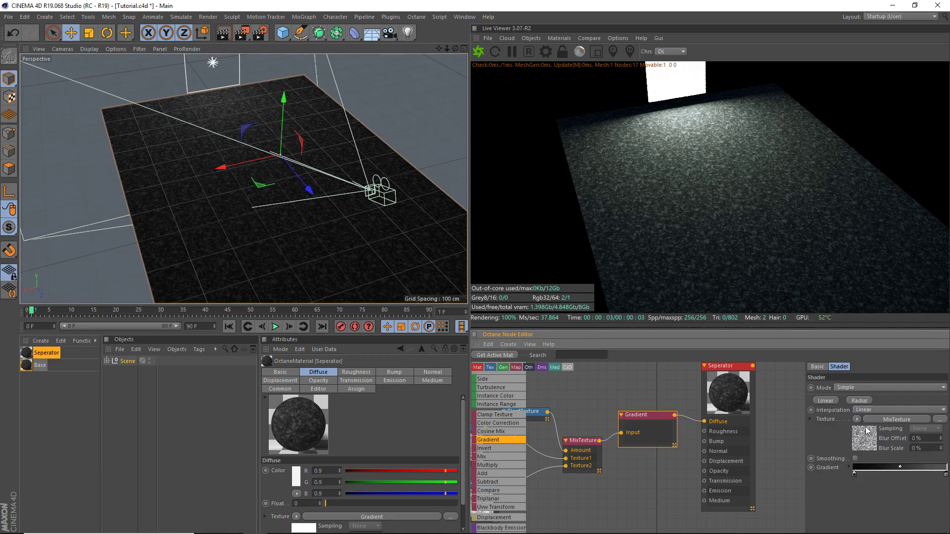
double_click(855, 473)
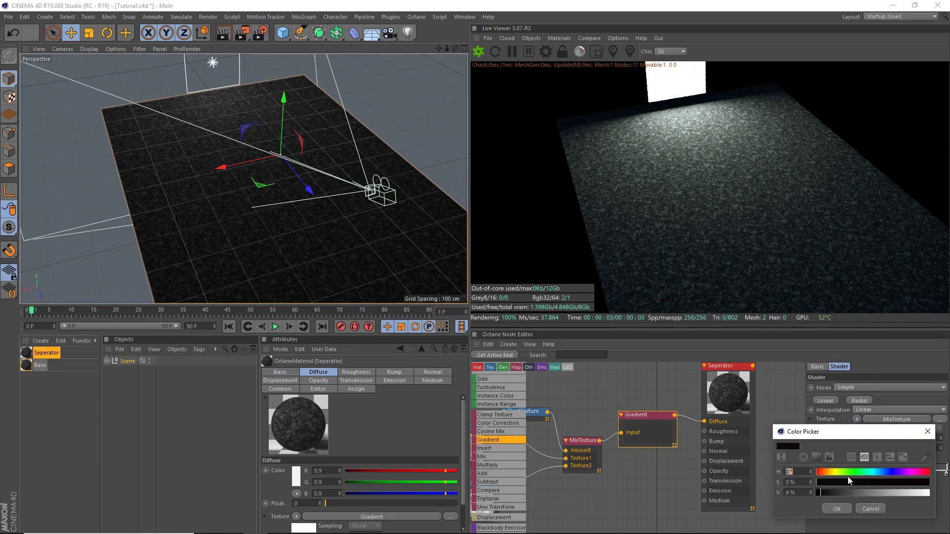
drag(848, 473, 930, 485)
drag(831, 473, 829, 472)
drag(919, 492, 904, 492)
drag(901, 483, 888, 484)
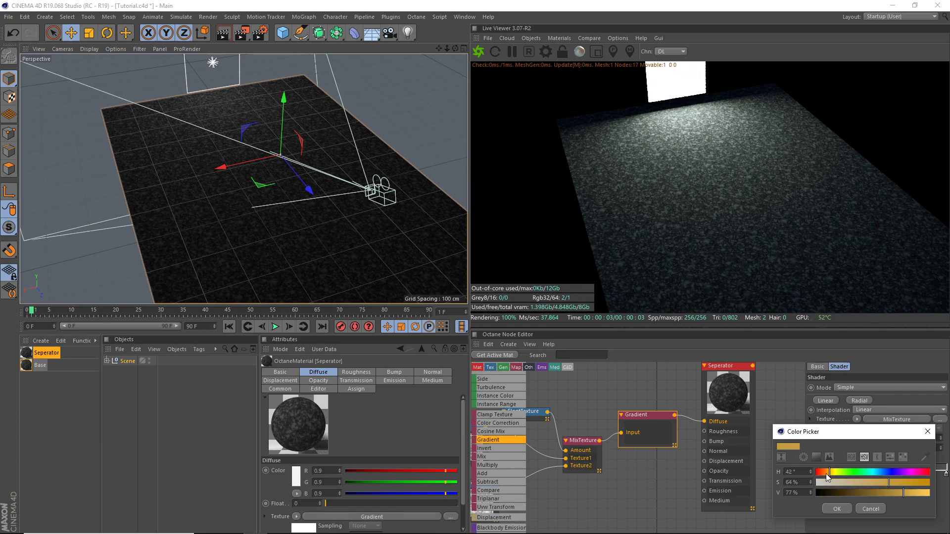
drag(831, 471, 832, 471)
drag(902, 497, 886, 494)
click(835, 510)
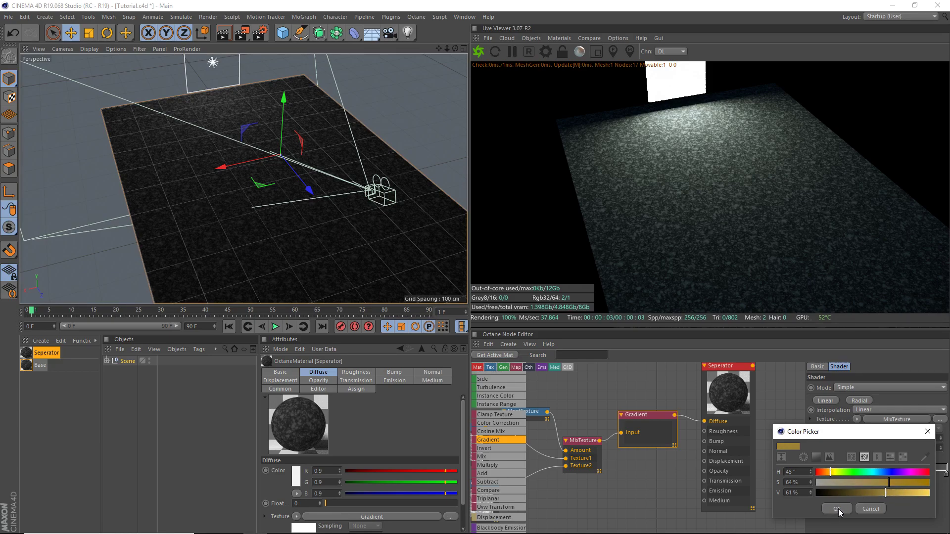
click(841, 509)
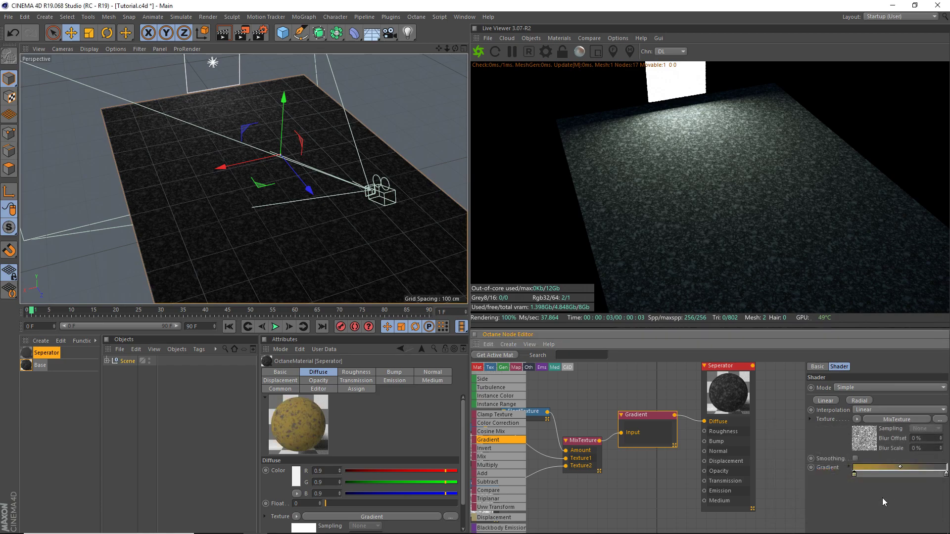
- Recolour the end knot of the Seperator material's Gradient to a bright yellow of H 59°, S 97%, V 83%
double_click(946, 475)
drag(847, 472, 849, 472)
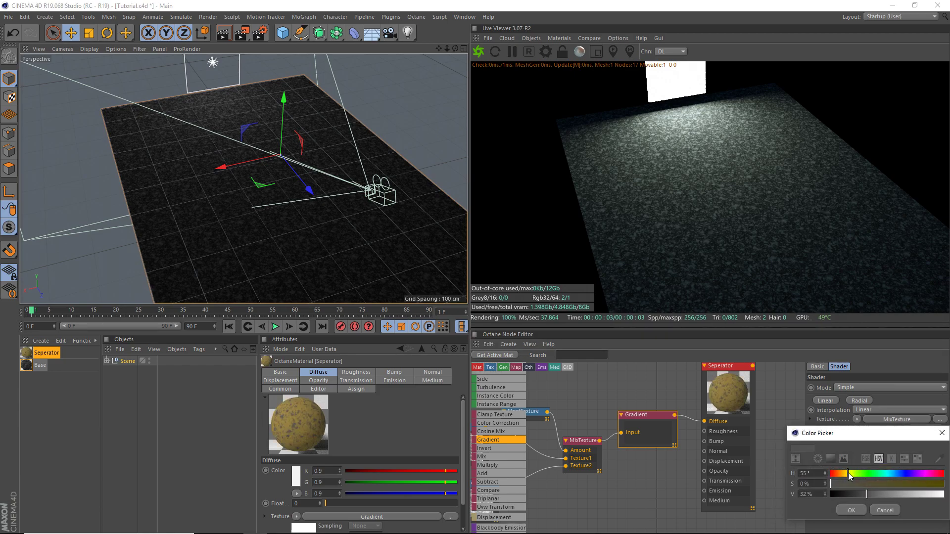
click(910, 485)
drag(913, 484, 940, 485)
mouse_move(922, 494)
mouse_down()
mouse_move(942, 494)
mouse_move(913, 494)
mouse_move(924, 495)
mouse_up()
click(847, 473)
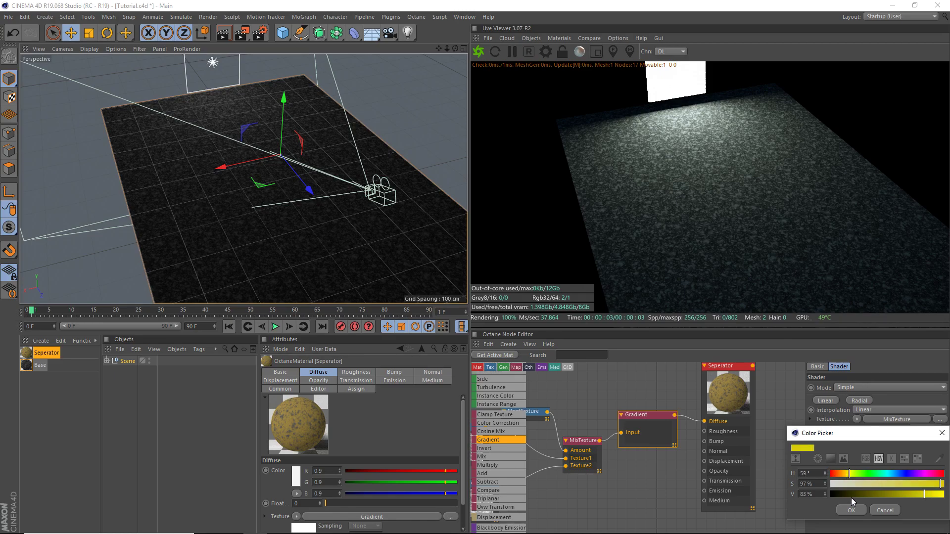
click(850, 510)
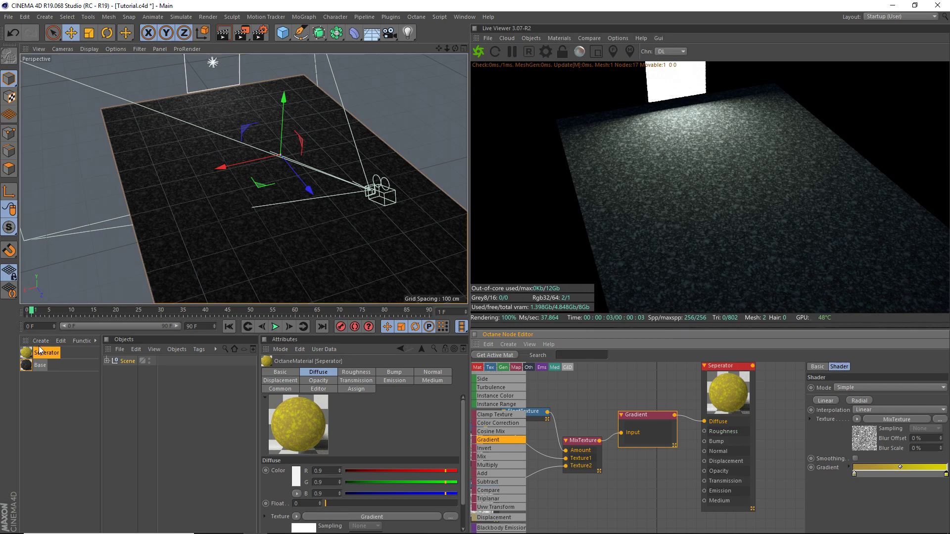
- Raise the brightness of the Seperator Gradient's start knot to V 71%
double_click(855, 474)
click(898, 494)
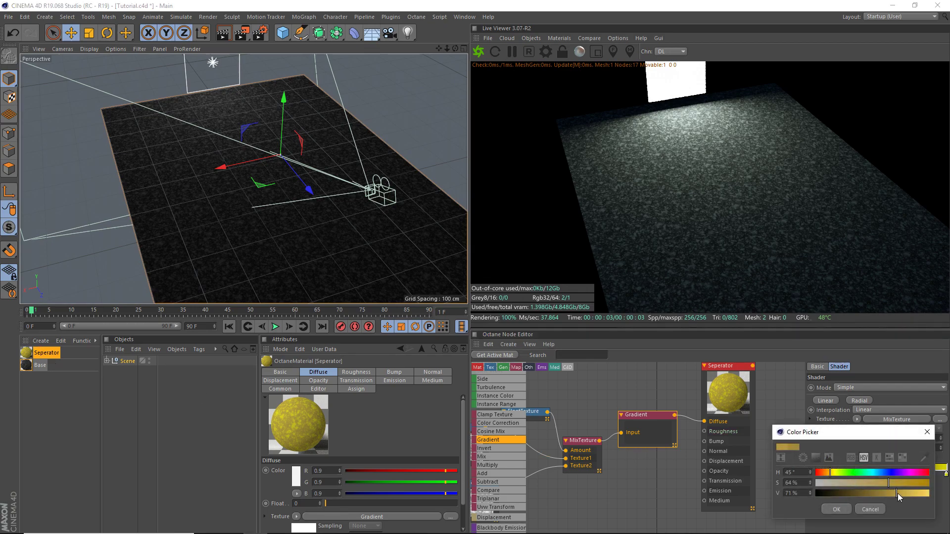
click(836, 510)
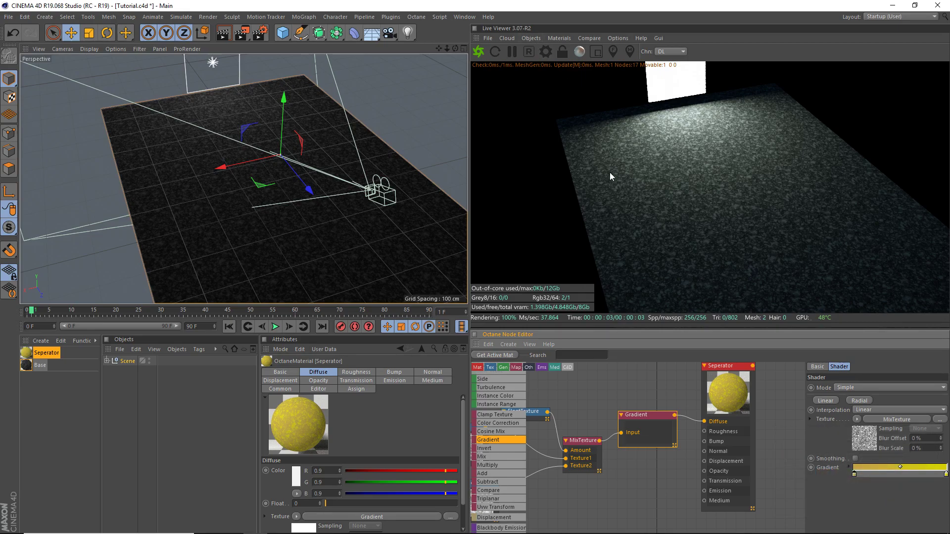
drag(455, 48, 455, 50)
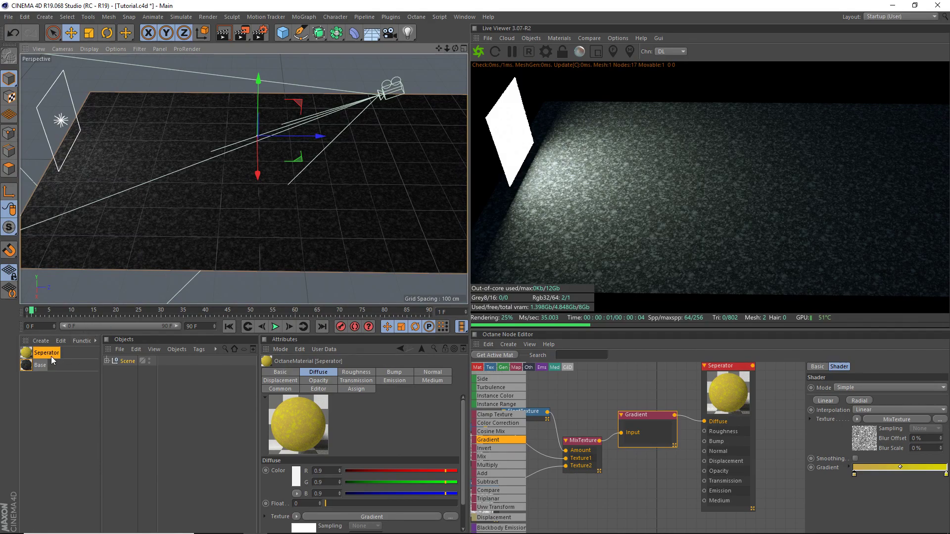
click(41, 340)
mouse_move(99, 379)
mouse_move(180, 379)
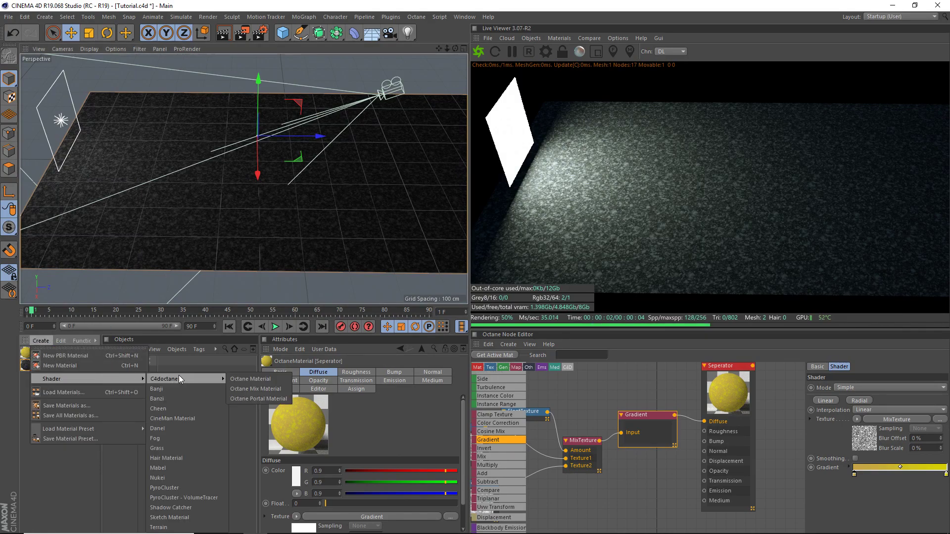
click(263, 378)
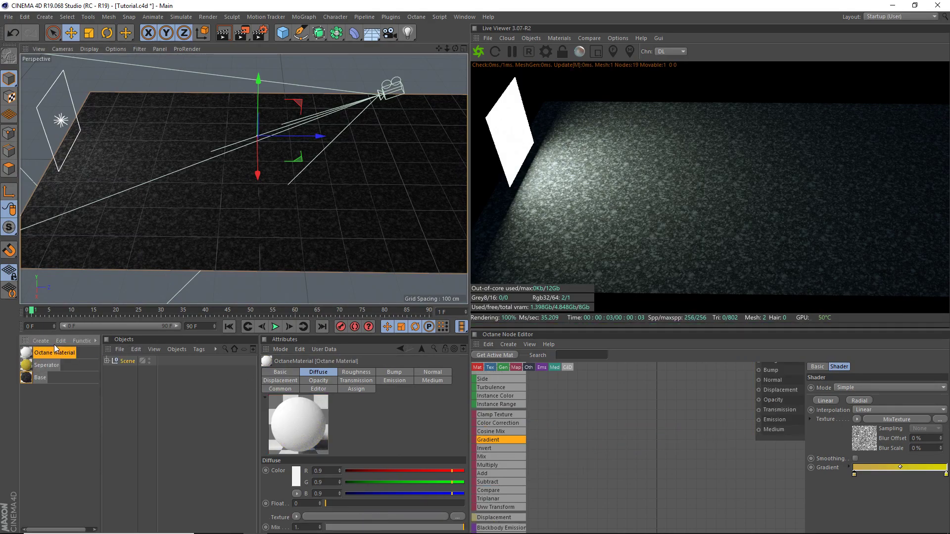
key(ctrl+z)
- Create an Octane Mix Material with Seperator as Material1 and Base as Material2
click(41, 341)
mouse_move(99, 379)
mouse_move(179, 379)
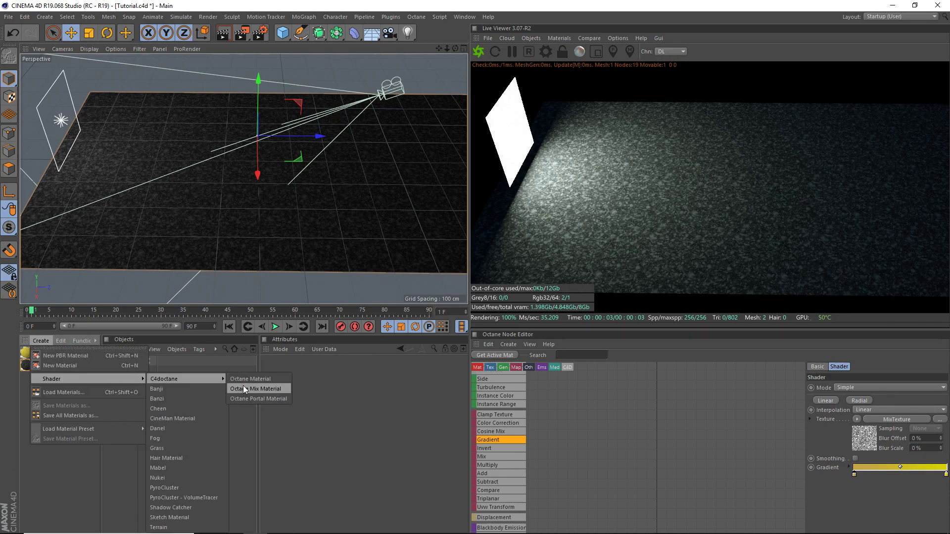
click(243, 389)
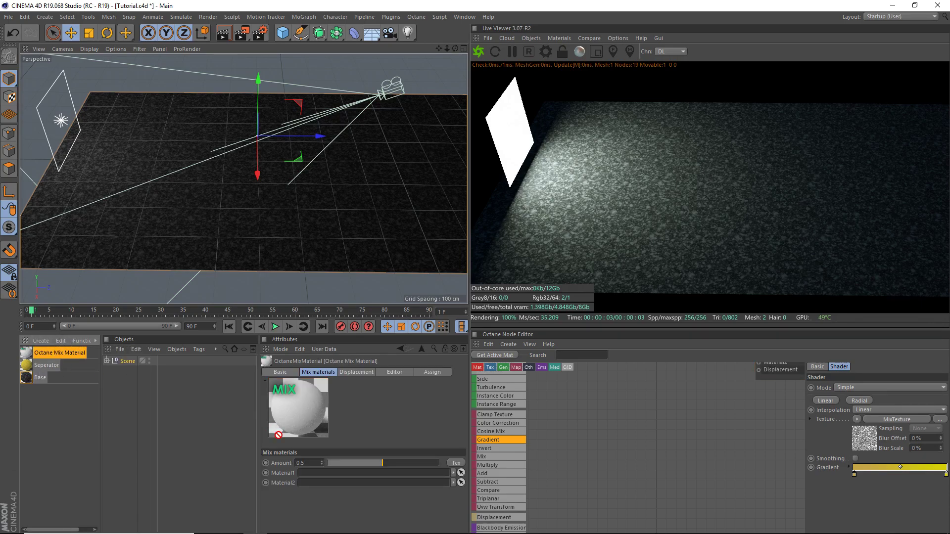
drag(278, 435, 329, 474)
drag(31, 377, 344, 484)
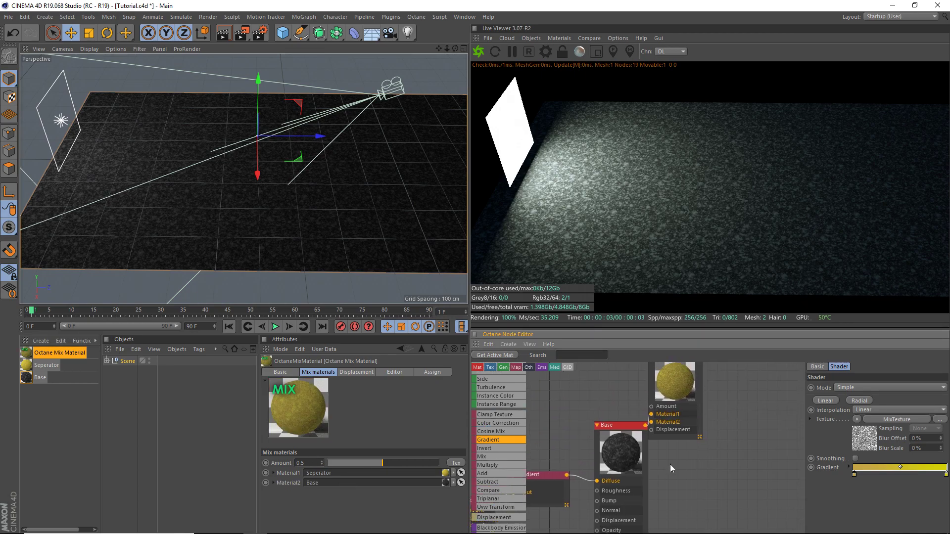
- Move the Octane Mix node aside and pull the overlapping material, MixTexture and Gradient nodes apart in the node graph
scroll(670, 464, down, 3)
middle_drag(670, 464, 722, 474)
drag(723, 426, 752, 427)
middle_drag(683, 487, 641, 483)
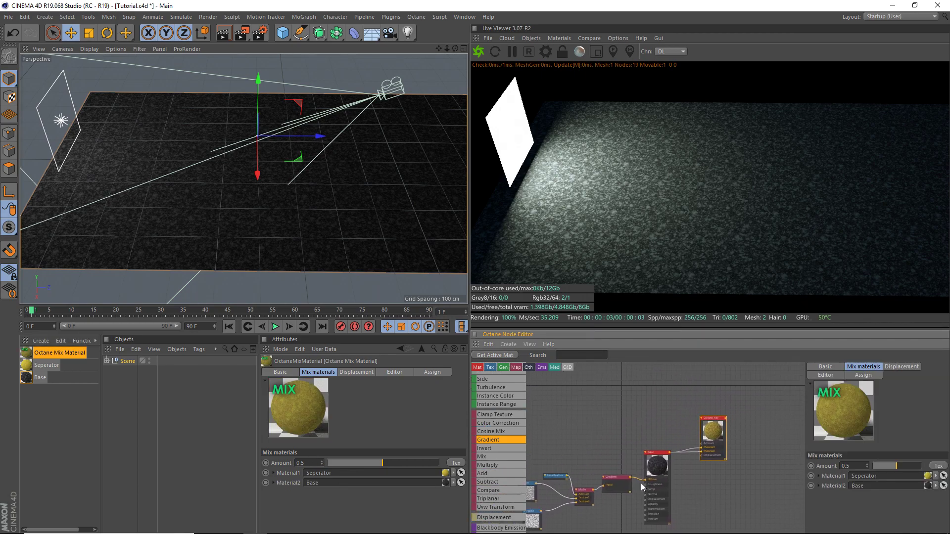
scroll(642, 487, down, 2)
click(644, 500)
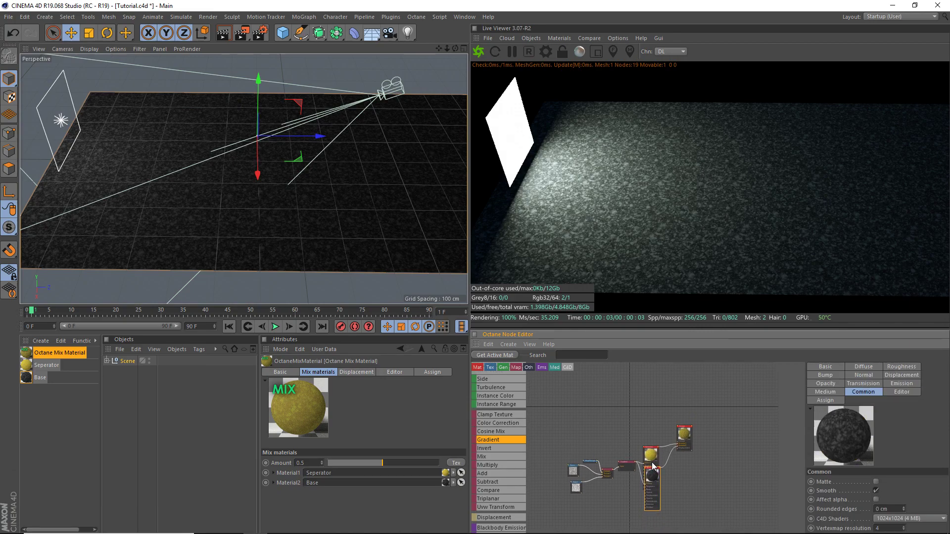
click(610, 472)
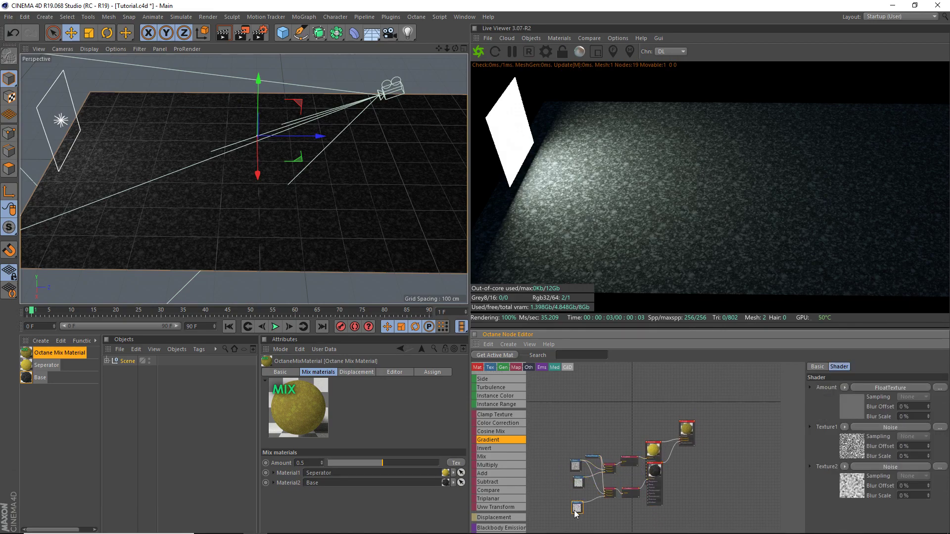
- Spread out the stacked Noise and FloatTexture nodes so that each material's inputs sit apart
drag(574, 511, 573, 513)
drag(575, 464, 557, 487)
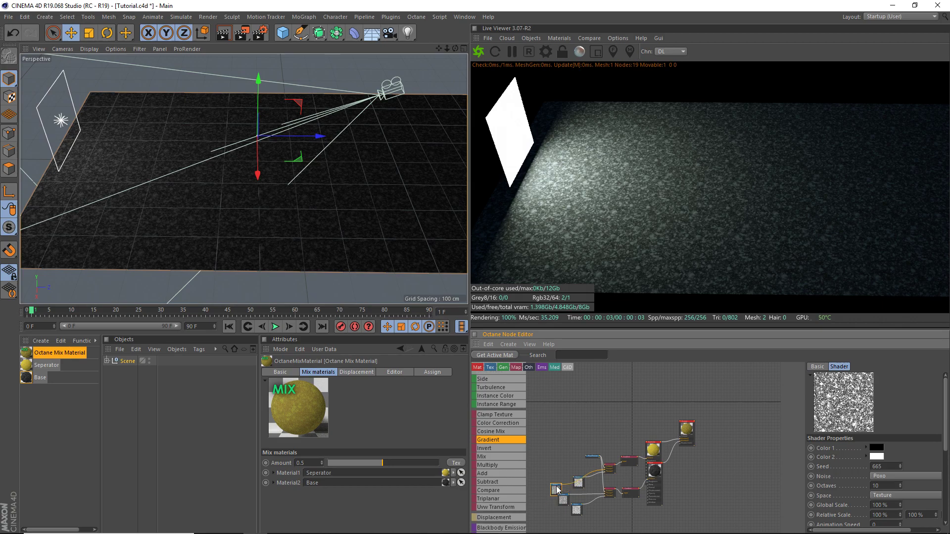
scroll(587, 458, up, 3)
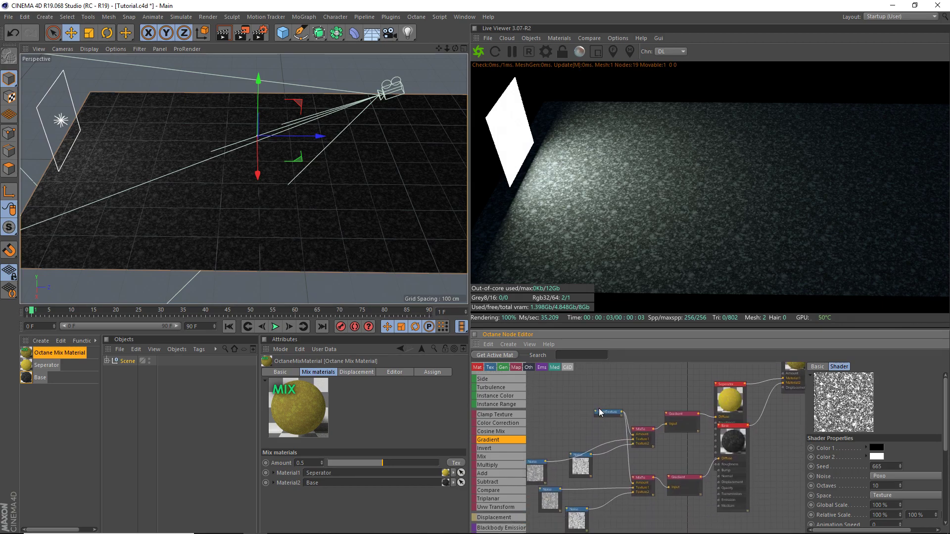
drag(602, 412, 595, 475)
middle_drag(608, 477, 621, 445)
drag(616, 515, 581, 438)
click(592, 482)
- Reposition the Octane Mix node and move the Base node down and the Seperator node up to leave a clear gap
middle_drag(693, 443, 641, 465)
drag(664, 418, 691, 431)
middle_drag(664, 449, 713, 413)
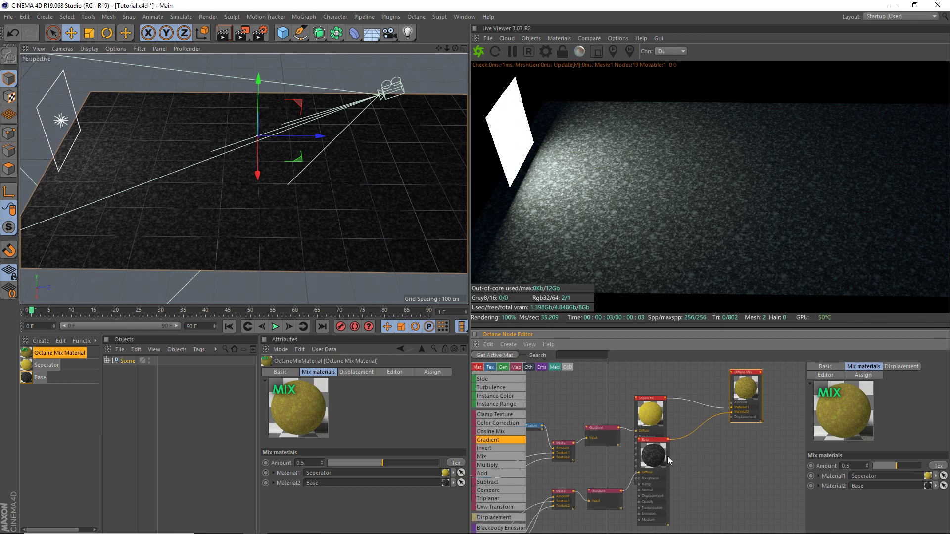
drag(663, 453, 666, 486)
middle_drag(671, 470, 681, 465)
drag(655, 438, 657, 406)
middle_drag(653, 420, 738, 421)
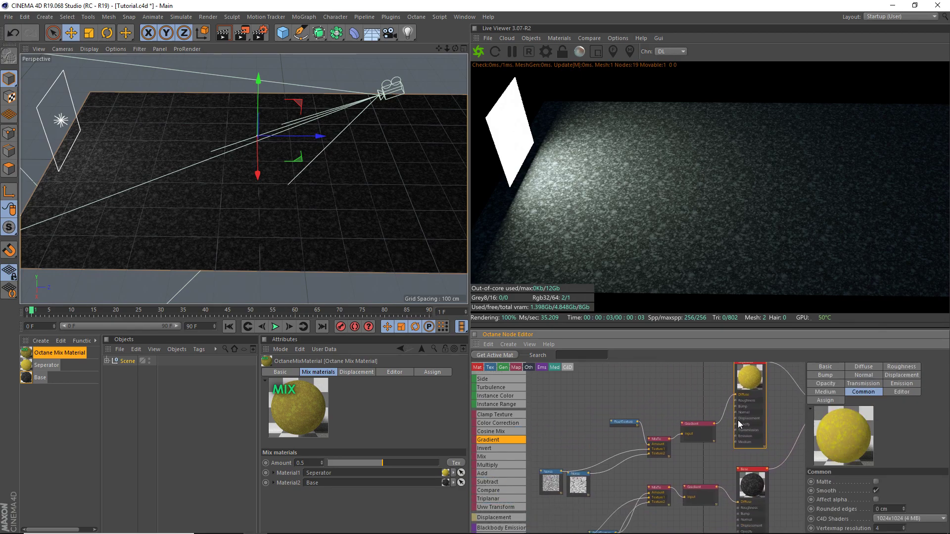
- Move the Seperator network's Poxo Noise node up, clear of its neighbouring Noise node
middle_drag(657, 465, 612, 455)
scroll(568, 449, down, 2)
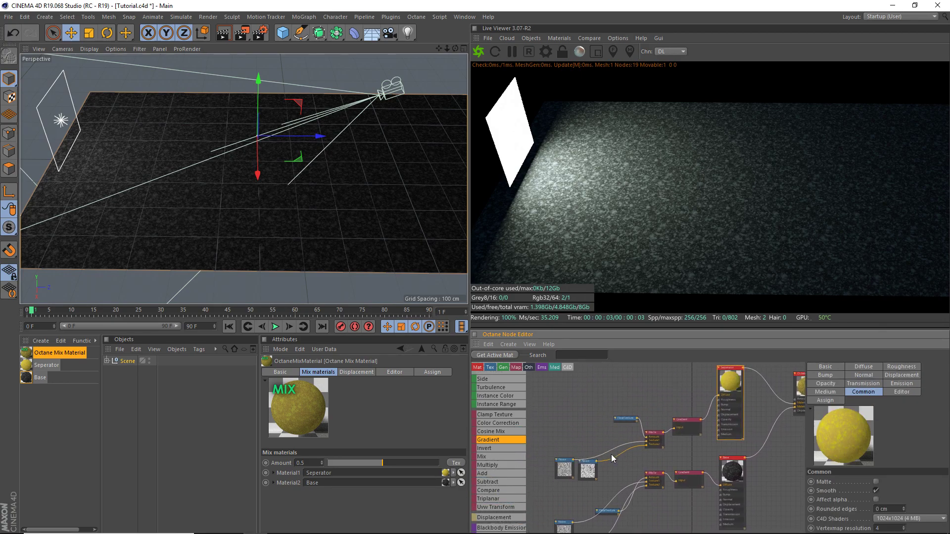
drag(567, 465, 584, 435)
middle_drag(657, 441, 601, 437)
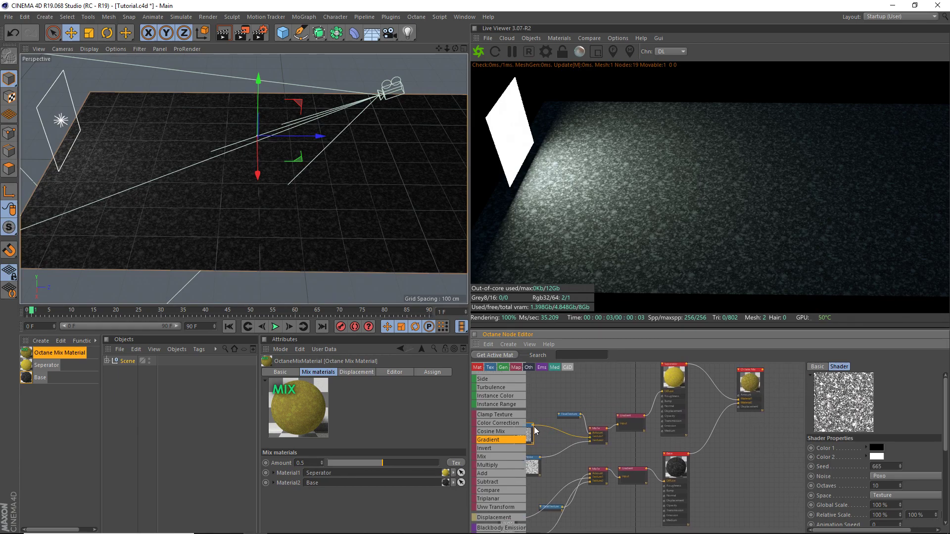
- Add a Displacement node to the Octane Mix, place it between the materials and feed the Seperator's Poxo Noise into it
drag(533, 426, 741, 411)
click(745, 410)
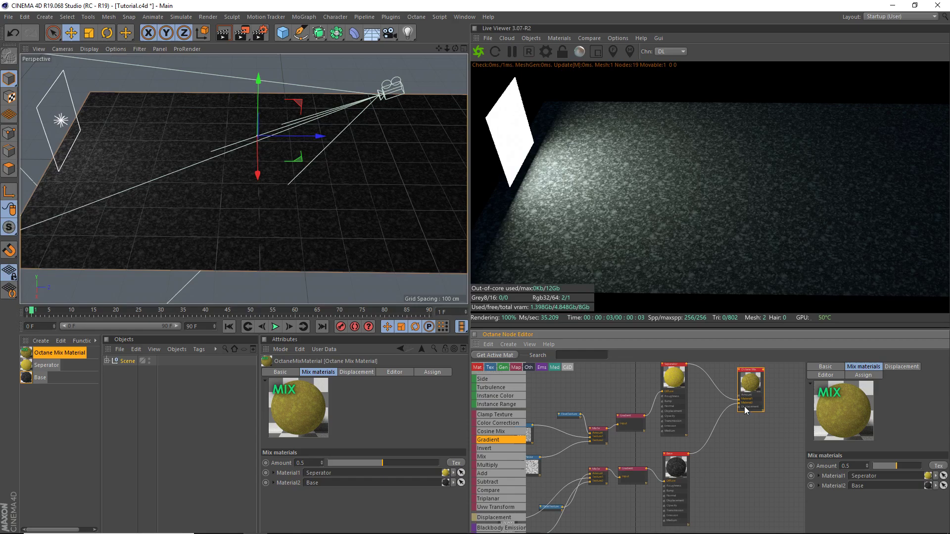
click(894, 369)
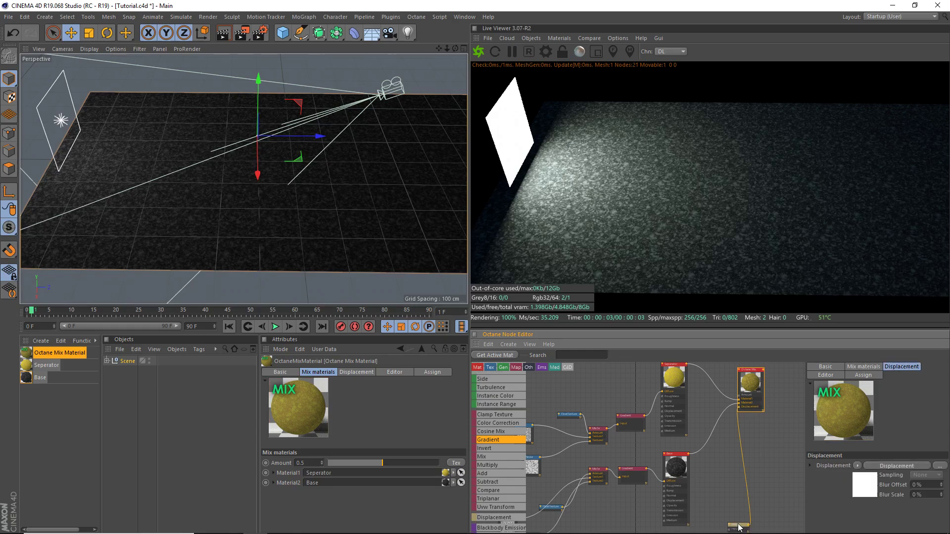
click(706, 460)
click(533, 431)
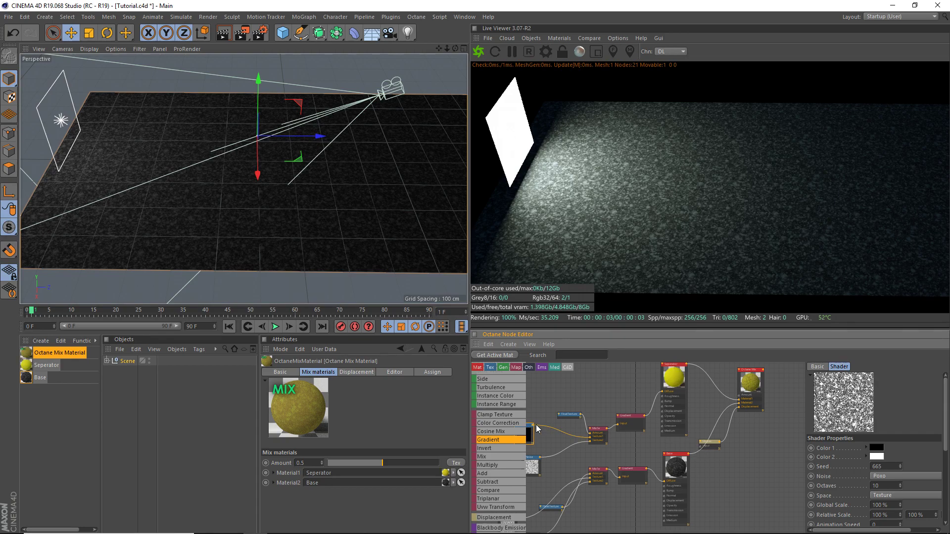
drag(533, 427, 702, 447)
drag(669, 448, 702, 446)
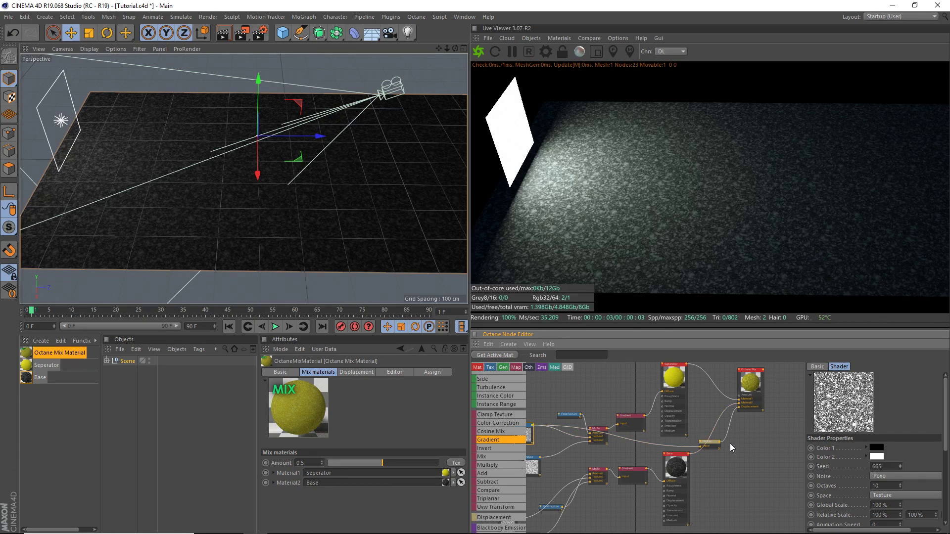
- Set the Displacement node to Gaussian filtering with a filter radius of 2 and a 1024x1024 level of detail
click(711, 448)
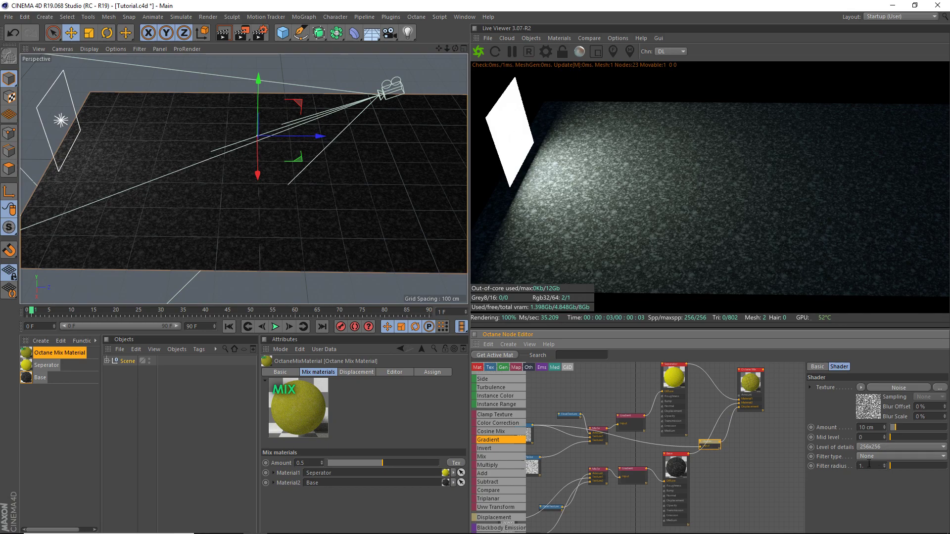
click(872, 458)
click(871, 486)
click(868, 466)
text(2)
key(Return)
click(887, 446)
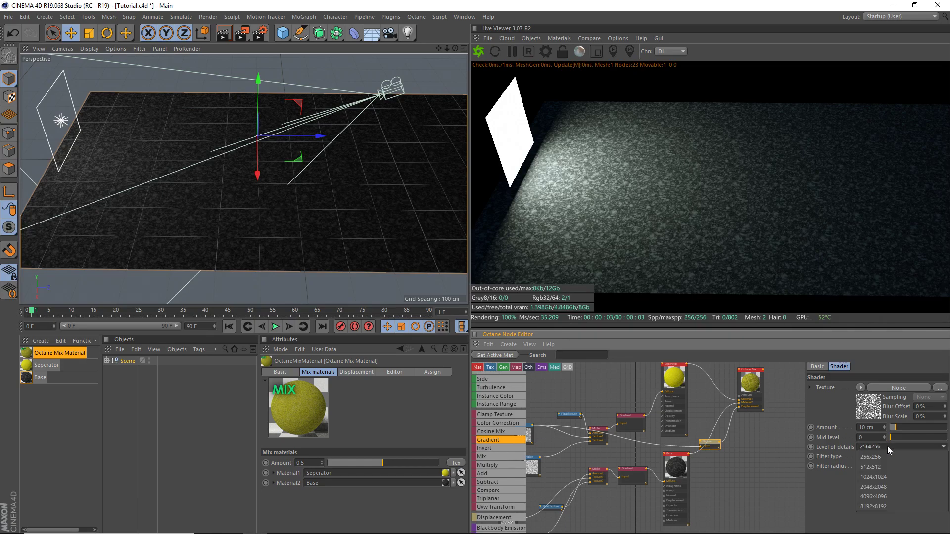
click(886, 478)
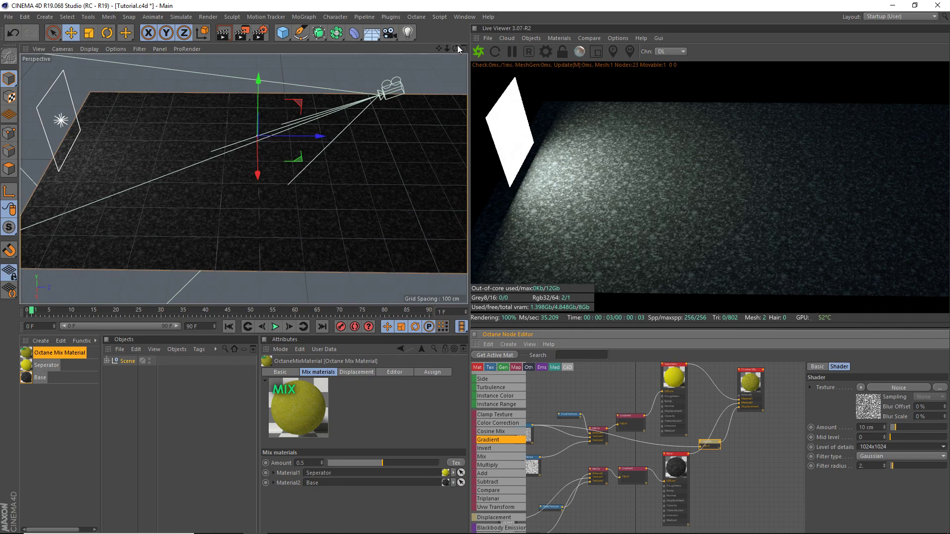
- Expand the Scene group and replace the material on the Plane's texture tag with the Octane Mix Material
drag(457, 47, 361, 153)
alt+right_drag(360, 153, 398, 165)
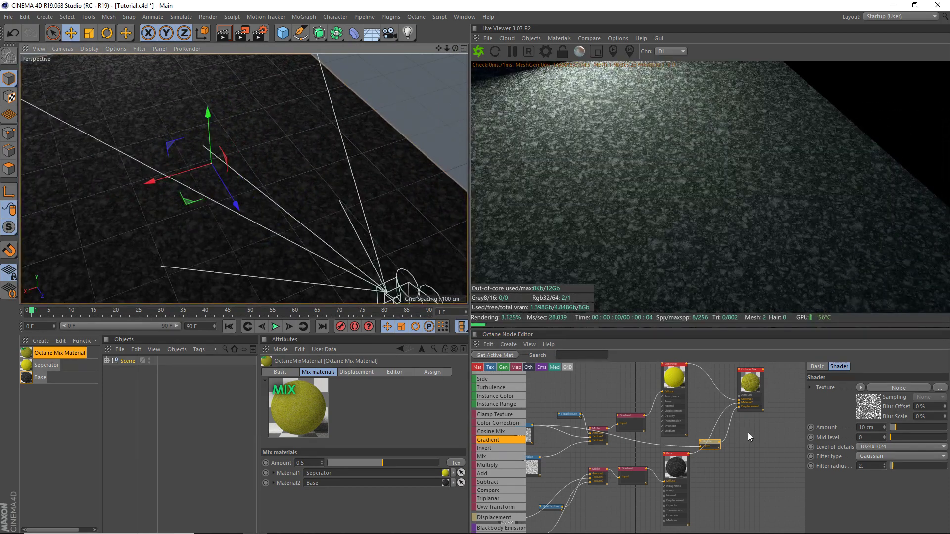
middle_drag(715, 442, 693, 457)
click(588, 434)
click(740, 447)
scroll(710, 428, up, 4)
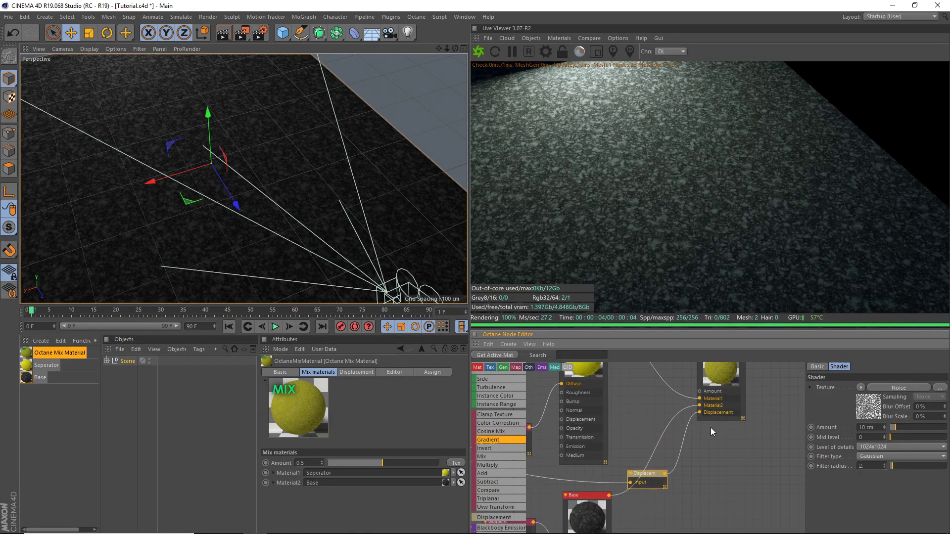
click(106, 361)
drag(53, 355, 200, 400)
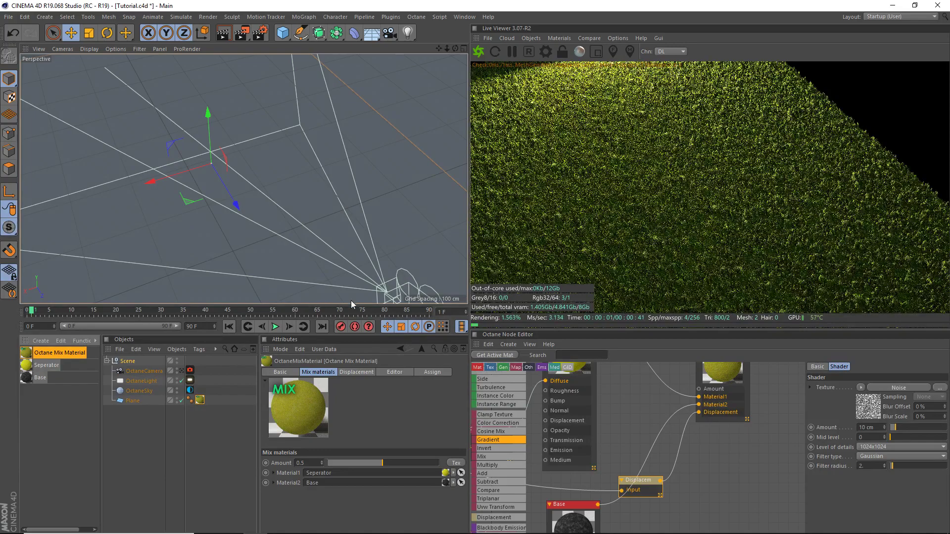
- Set the Octane Mix material's mix amount to 0
click(737, 375)
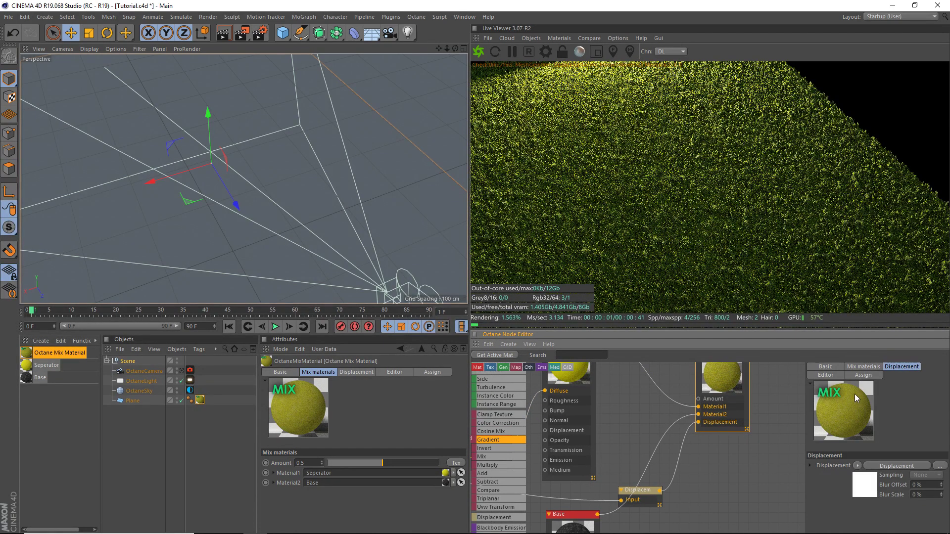
click(863, 366)
drag(874, 466, 865, 468)
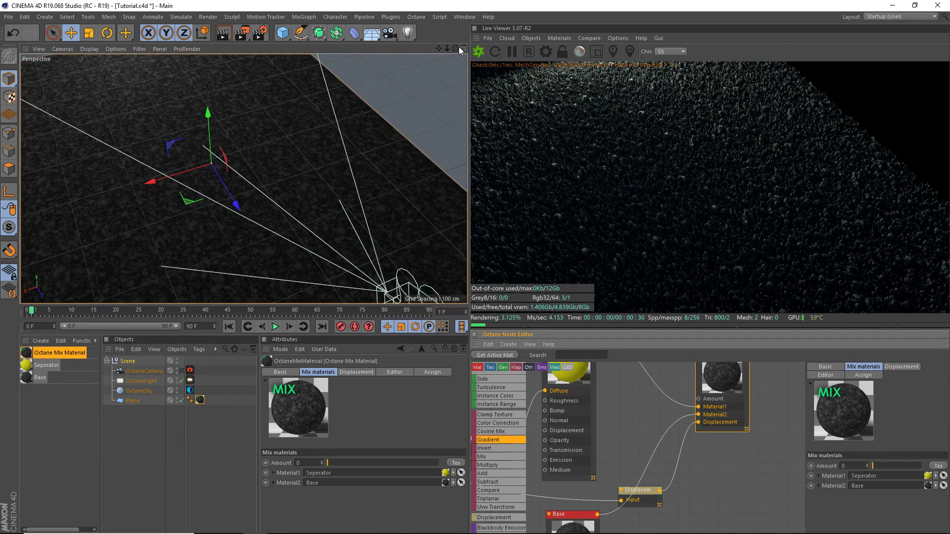
- Set the Displacement node's amount to 2 cm, judging the bump height from a low, ground-level view
drag(456, 48, 462, 176)
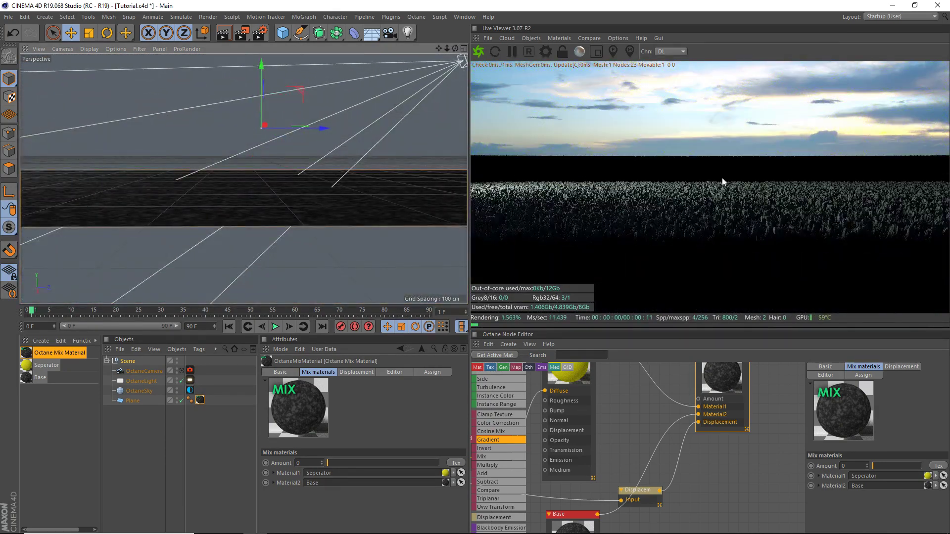
click(638, 499)
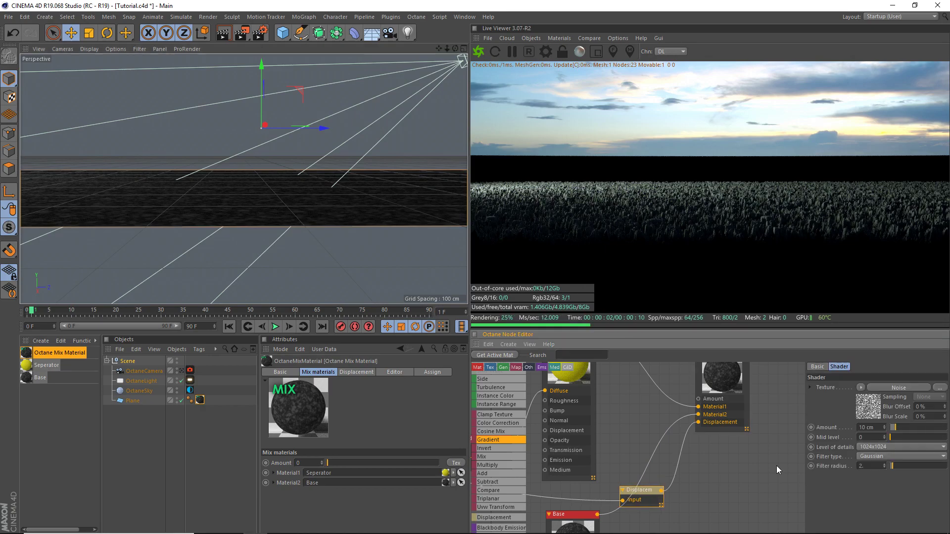
text(2)
key(Return)
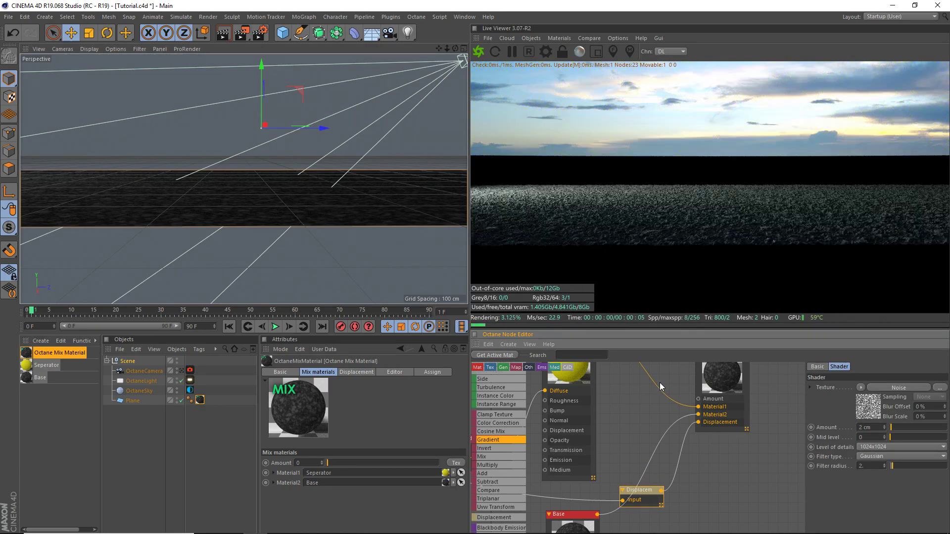
- Check the projection settings of the Plane's texture tag and view the whole road surface from above
alt+drag(452, 57, 359, 150)
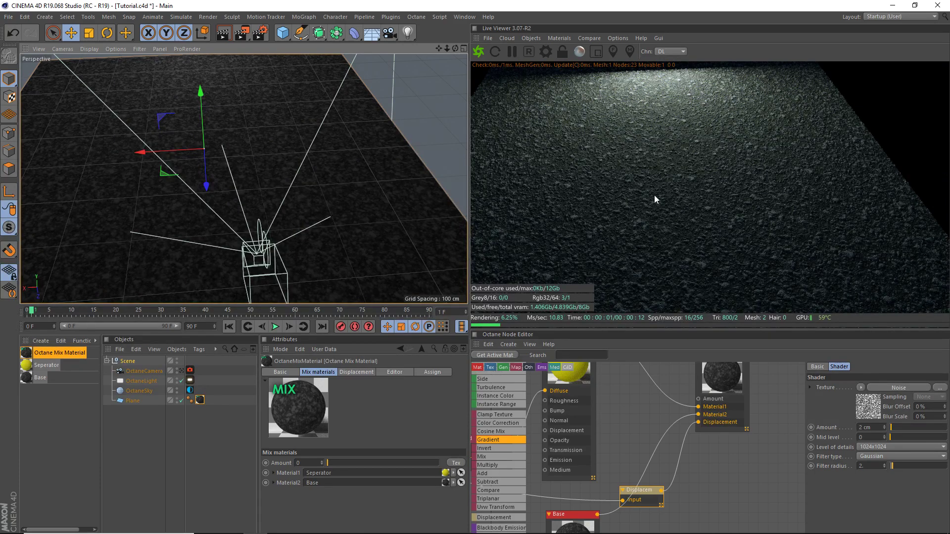
click(199, 400)
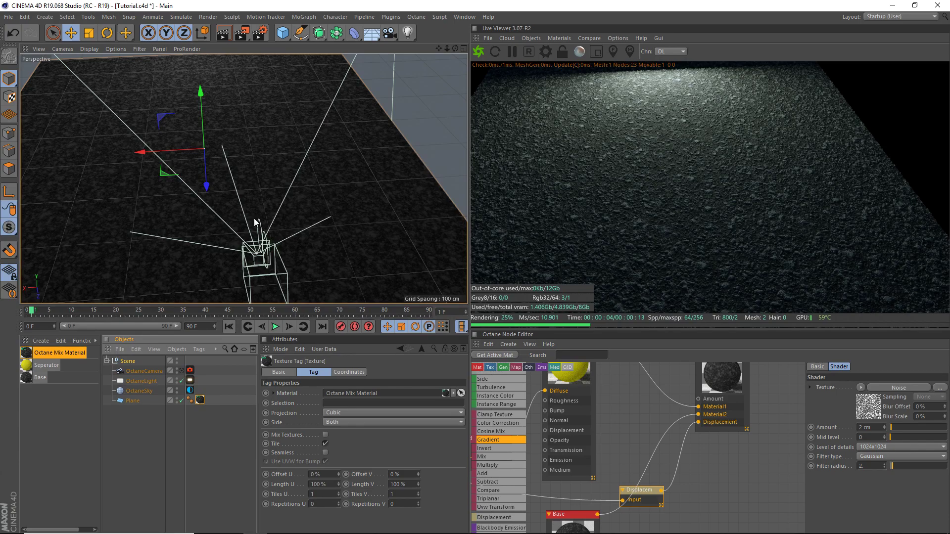
scroll(257, 223, down, 5)
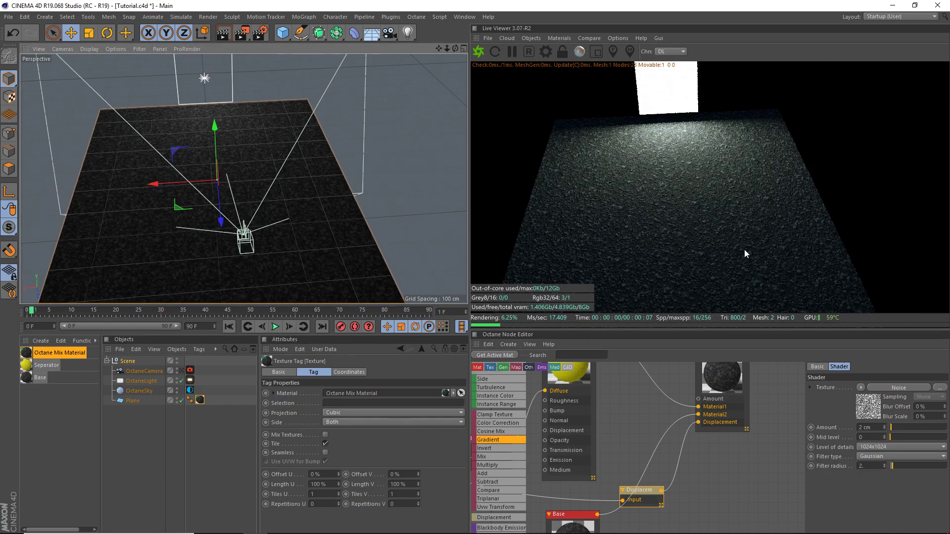
- Move the Octane Mix node up in the node graph to free space beside its Amount input
middle_drag(606, 393, 595, 412)
middle_drag(695, 420, 644, 427)
drag(723, 393, 721, 357)
middle_drag(682, 396, 642, 499)
drag(678, 445, 696, 397)
middle_drag(558, 426, 660, 423)
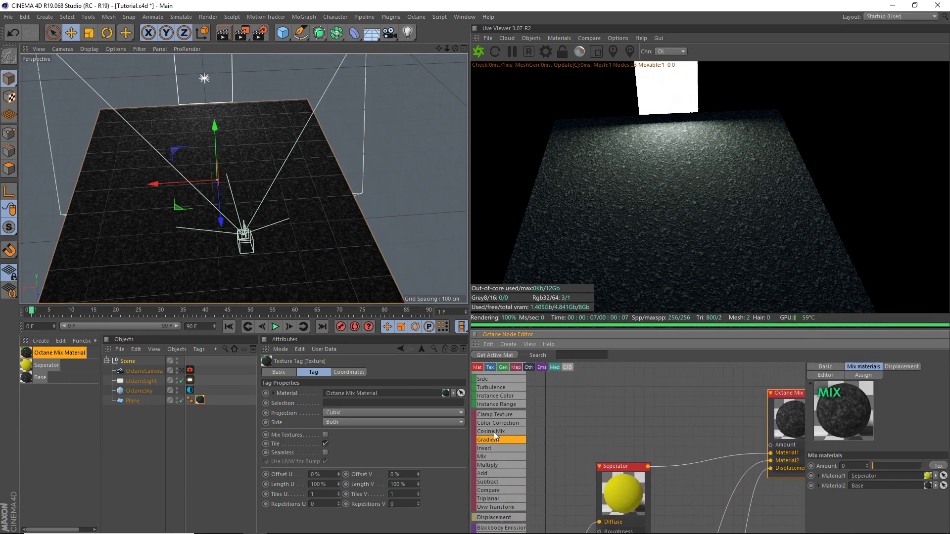
- Add a Sine Wave node, connect it to the Octane Mix's Amount input and place it above the Seperator node
drag(492, 438, 487, 432)
scroll(506, 425, up, 5)
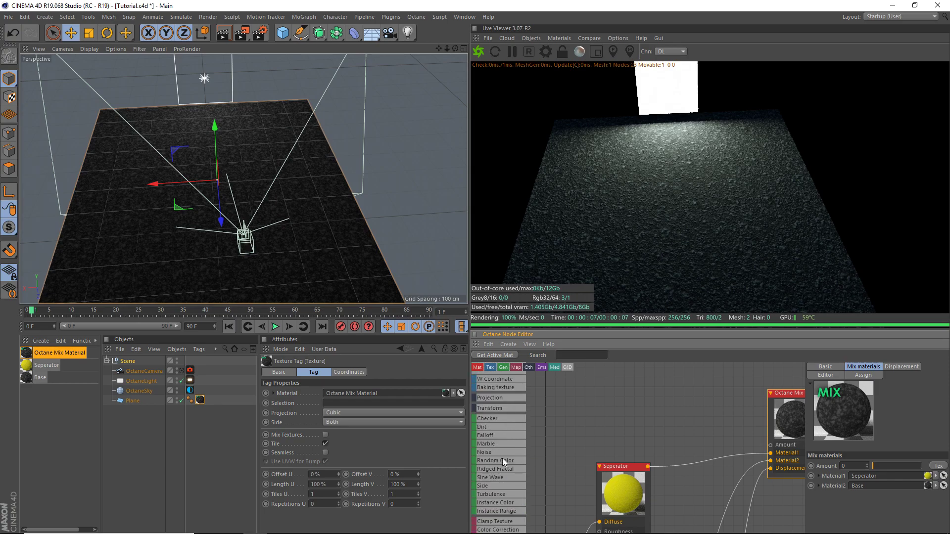
drag(500, 477, 769, 447)
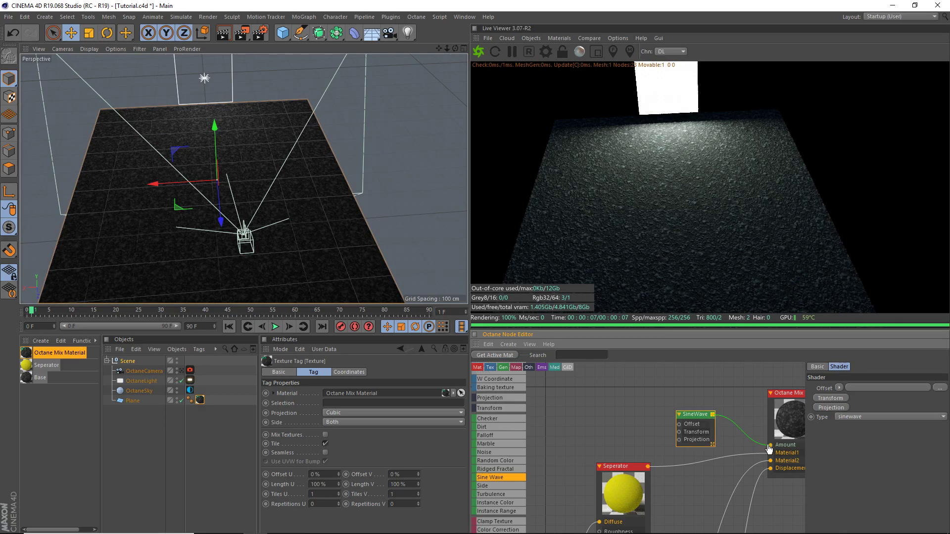
drag(706, 435, 694, 423)
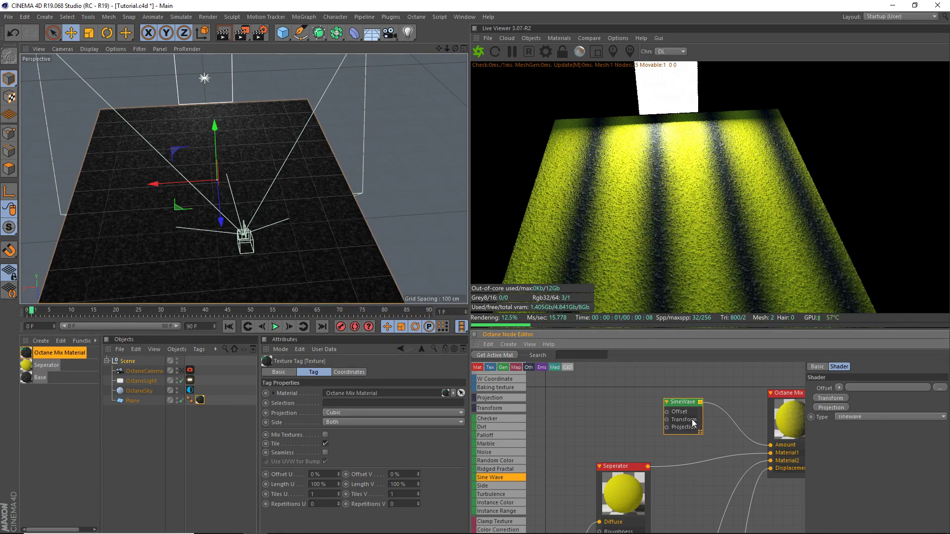
- Add Transform and Texture Projection nodes to the SineWave node and spread them out beside it
scroll(489, 475, down, 6)
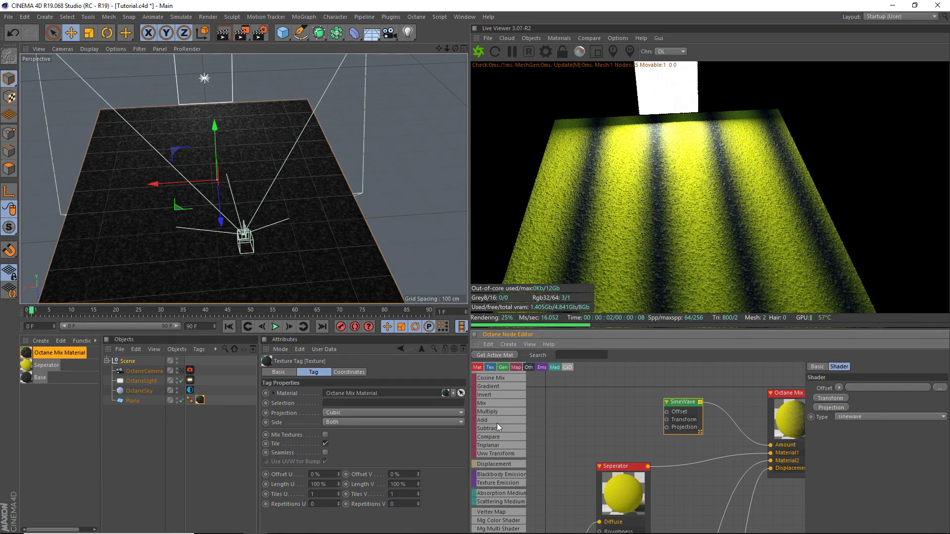
scroll(494, 428, down, 2)
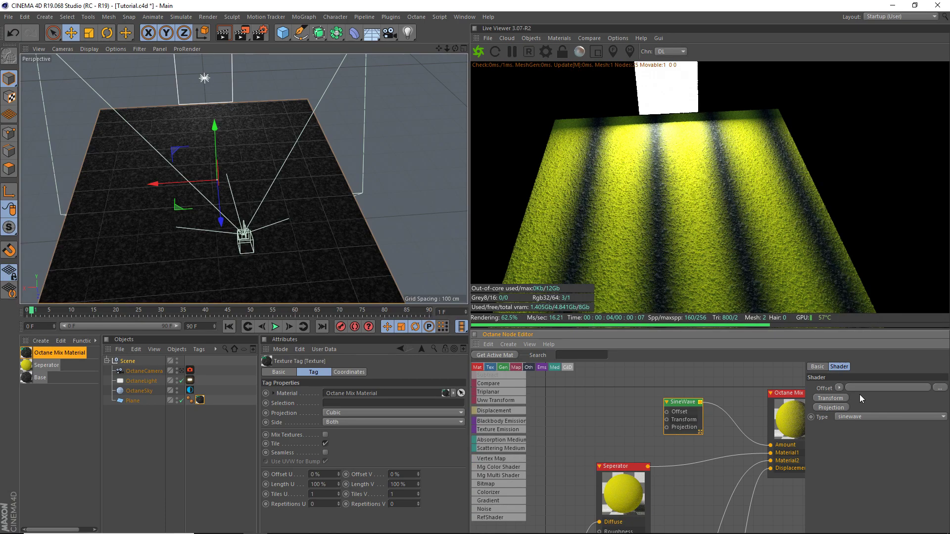
click(830, 399)
click(833, 408)
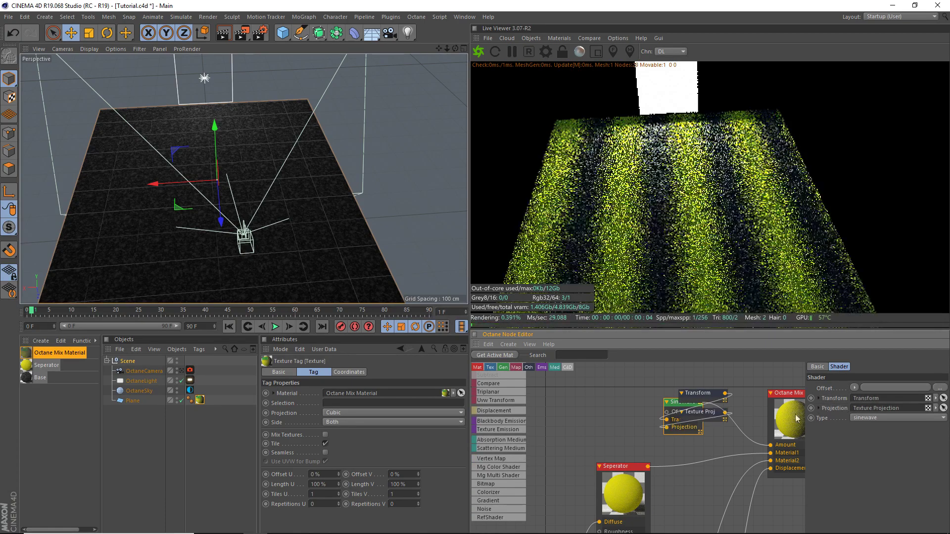
drag(703, 393, 609, 408)
drag(701, 413, 589, 442)
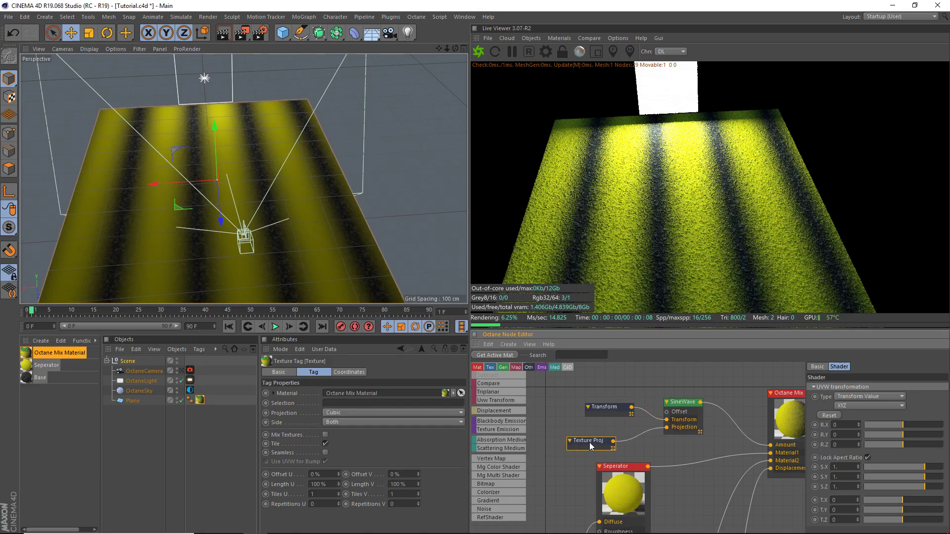
- Set the SineWave Transform node's X scale to 7 with the aspect ratio locked
click(624, 410)
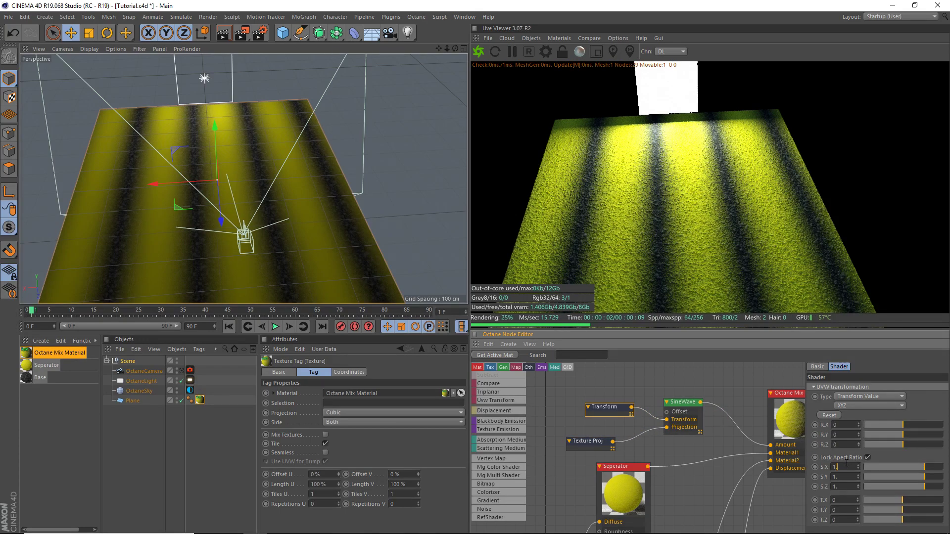
text(7)
key(Return)
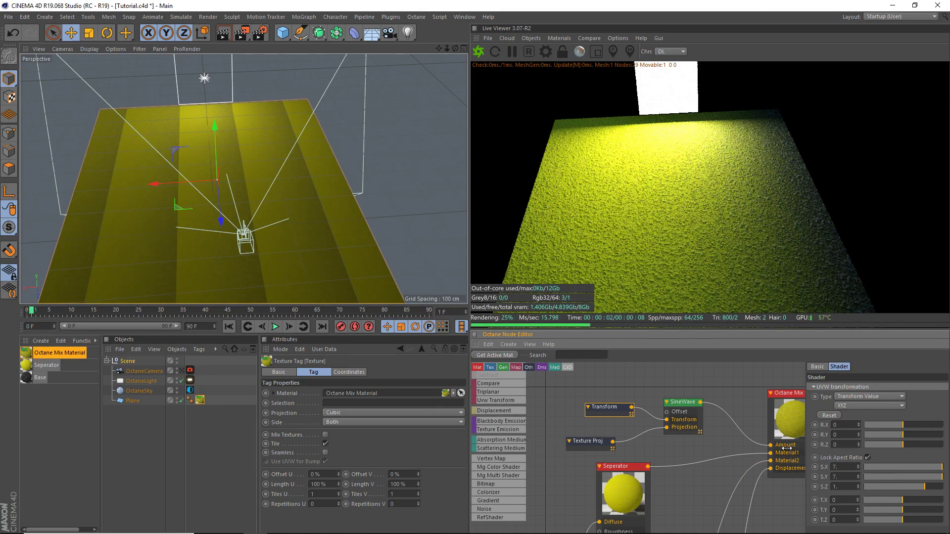
- Insert a Color Correction node between the SineWave node and the Octane Mix's Amount input
middle_drag(705, 423, 689, 424)
drag(563, 394, 655, 442)
mouse_move(654, 421)
mouse_down()
mouse_move(555, 422)
mouse_move(670, 429)
mouse_up()
scroll(515, 427, up, 3)
drag(585, 403, 754, 448)
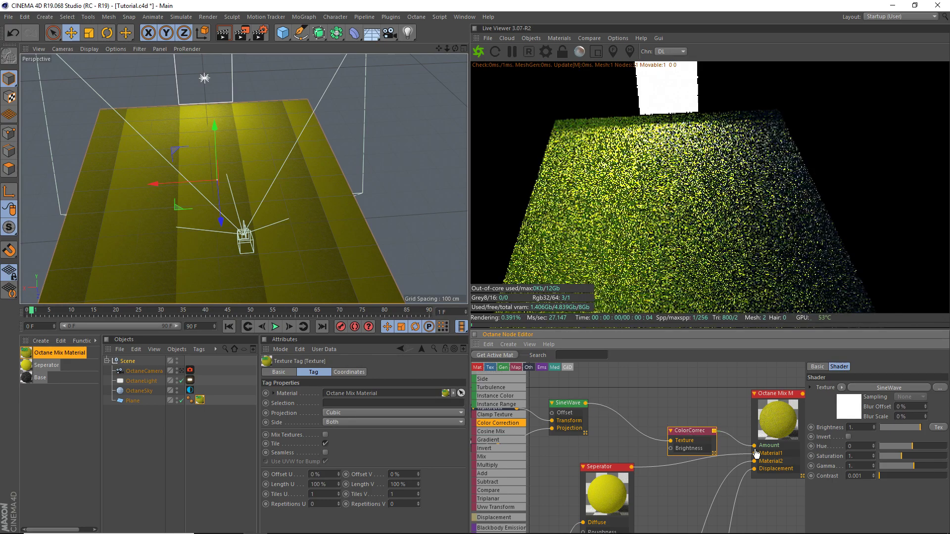
drag(681, 432, 673, 414)
- Set the Color Correction node's hue to -1, gamma to 0.1 and contrast to 310
drag(894, 446, 876, 448)
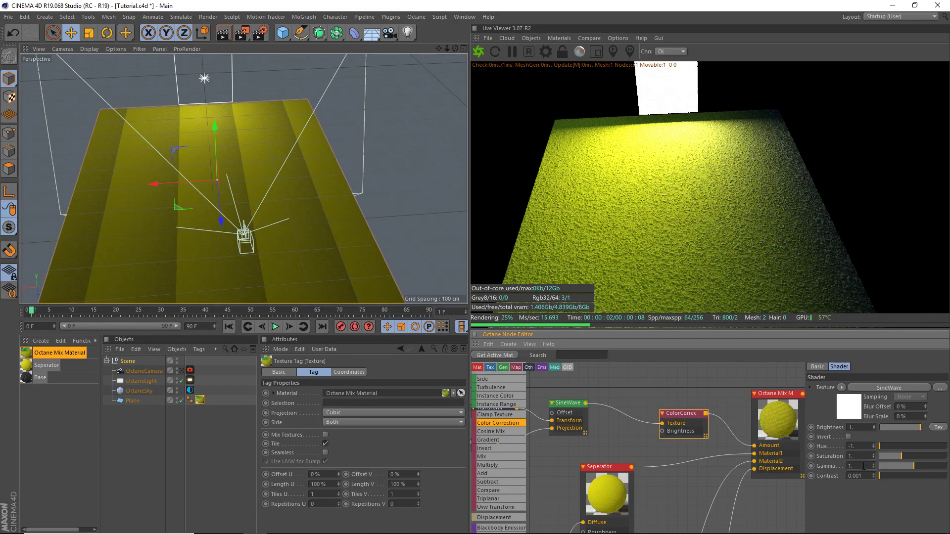
text(0.1)
key(Return)
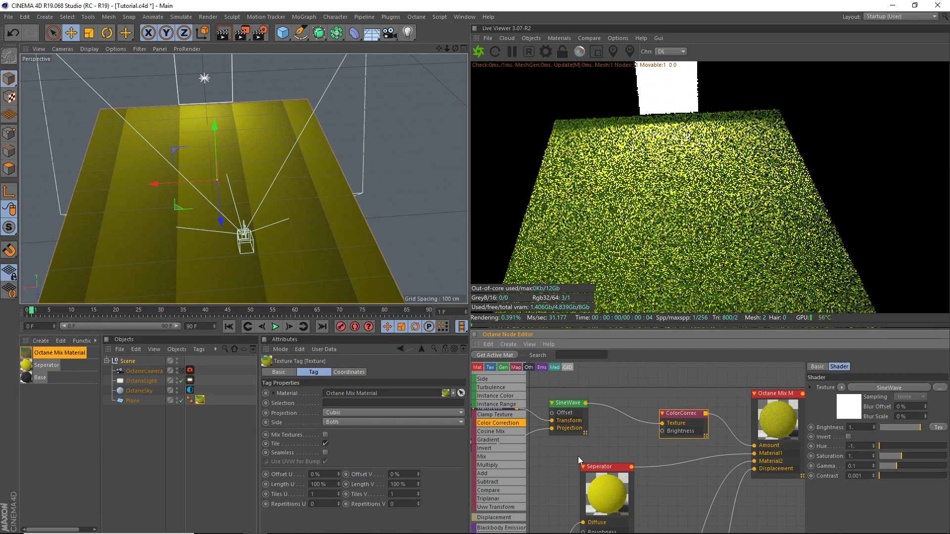
click(864, 475)
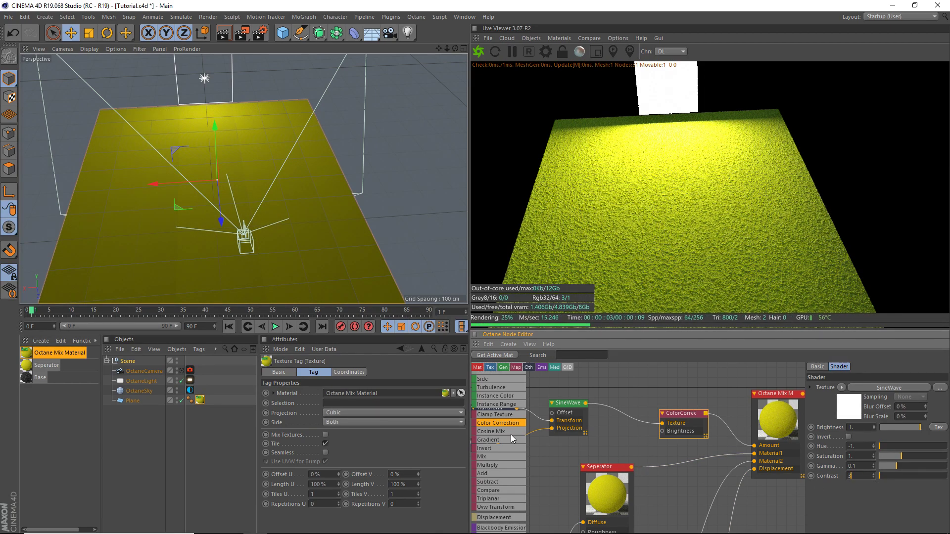
text(310)
key(Return)
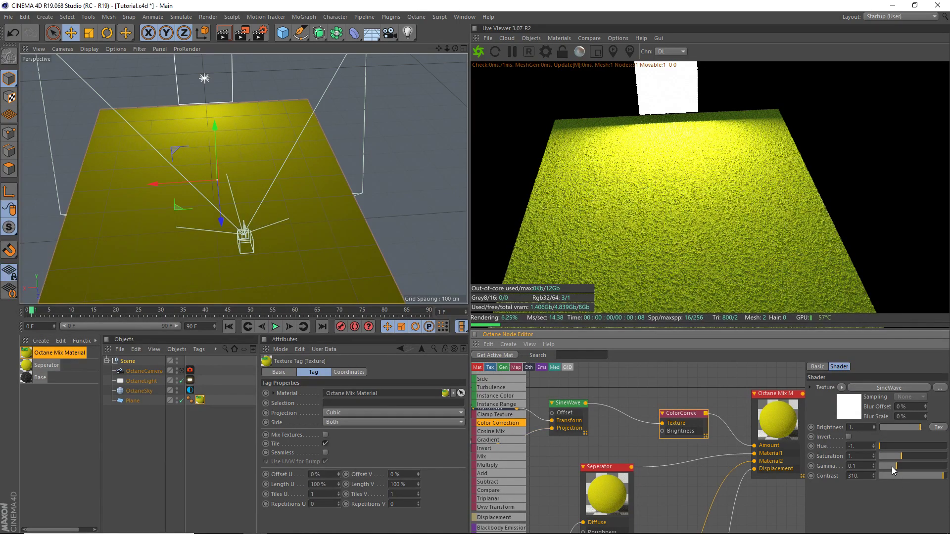
- Raise the Color Correction node's gamma to 100 and its contrast to 1000
drag(892, 467, 949, 469)
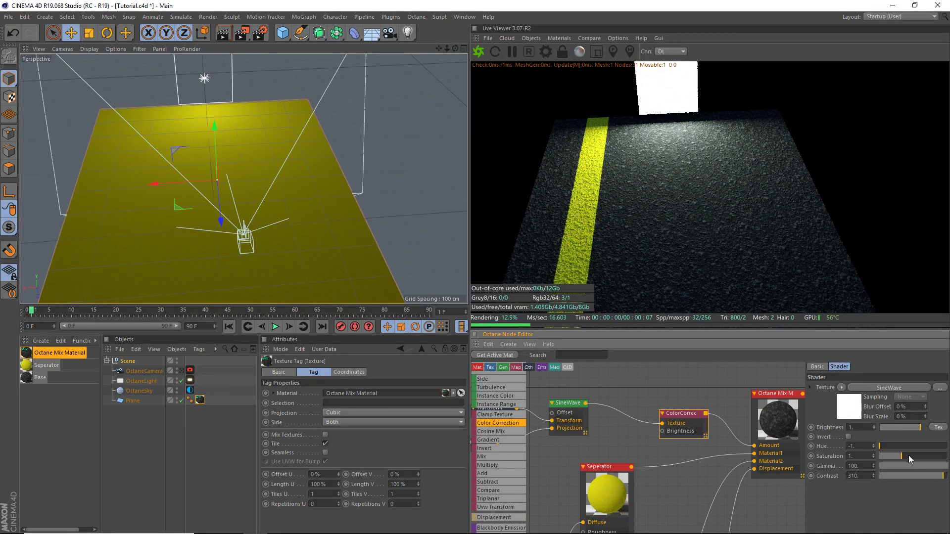
mouse_move(935, 468)
mouse_down()
mouse_move(912, 458)
mouse_move(948, 467)
mouse_up()
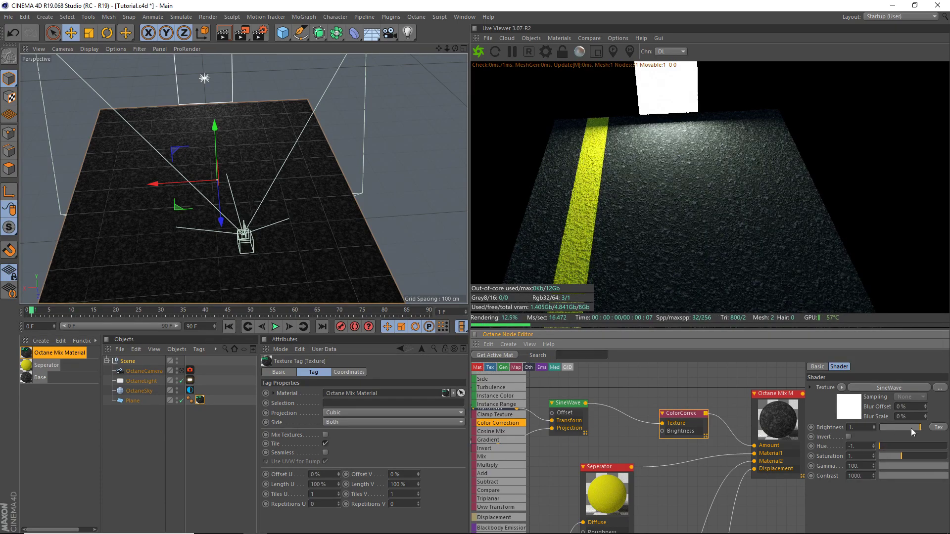
- Set the Color Correction node's brightness to 0.75
drag(910, 428, 922, 429)
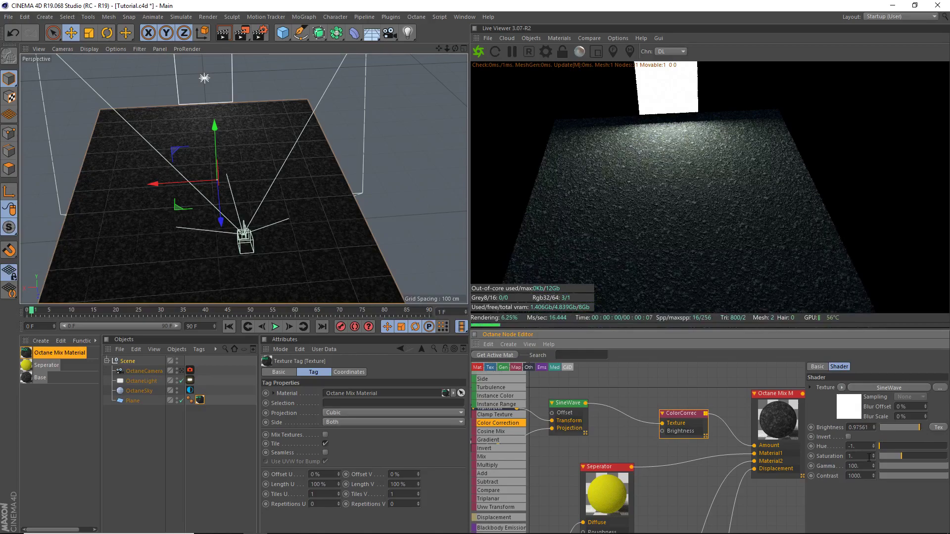
double_click(866, 426)
key(BackSpace)
text(0.75)
key(Return)
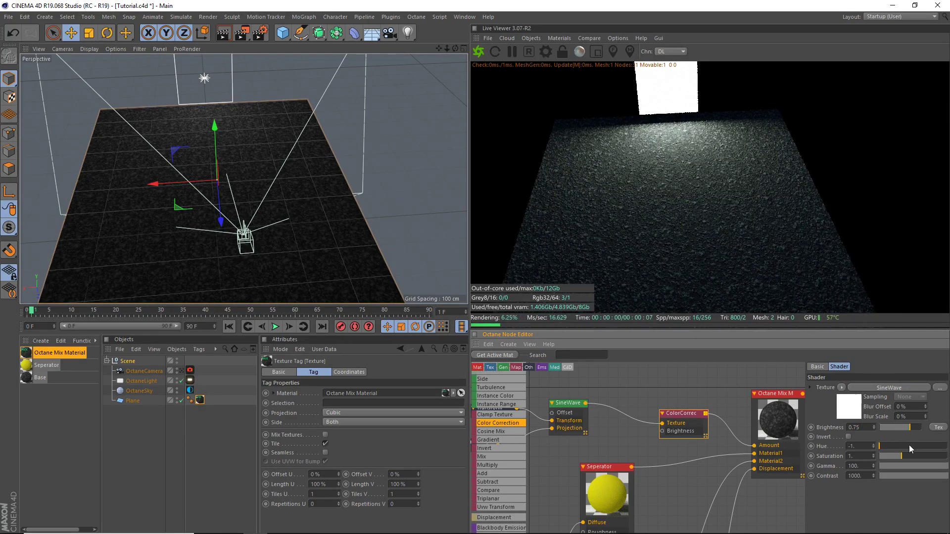
- Lower the Color Correction node's gamma to about 2.32 and its brightness to about 0.744
mouse_move(913, 465)
mouse_down()
mouse_move(897, 468)
mouse_move(922, 467)
mouse_up()
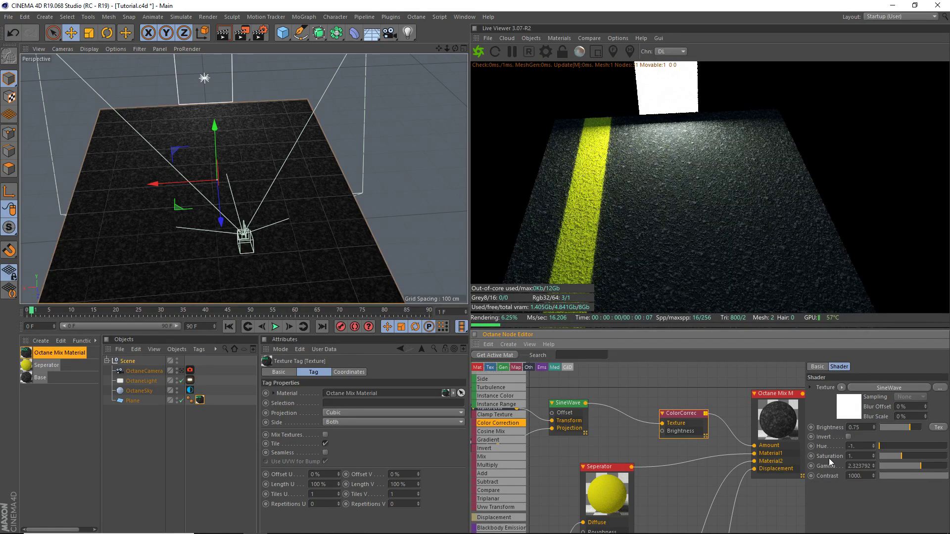
click(910, 429)
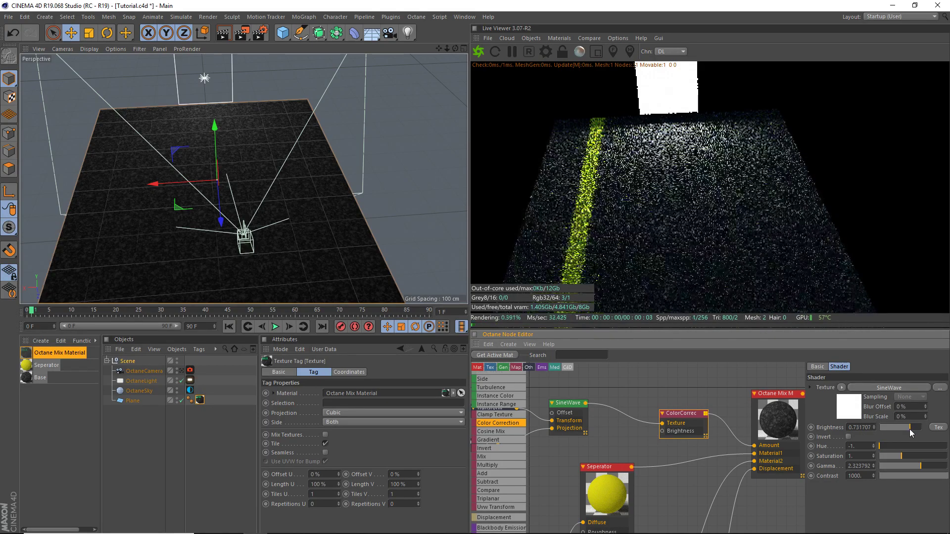
drag(910, 429, 910, 429)
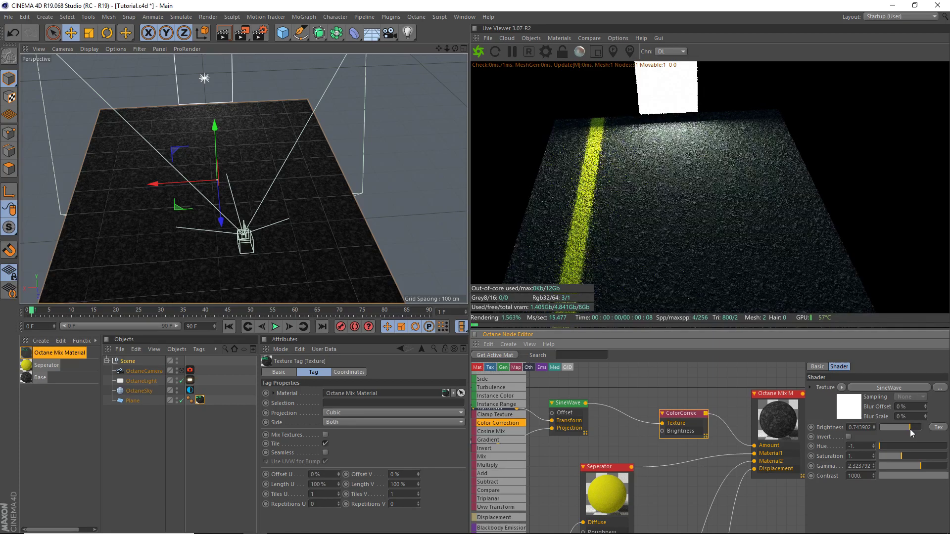
- Set the SineWave Transform's X rotation to about 43.57 and its XYZ translation to about -1.176, 0.031 and 0.585
middle_drag(728, 477, 771, 461)
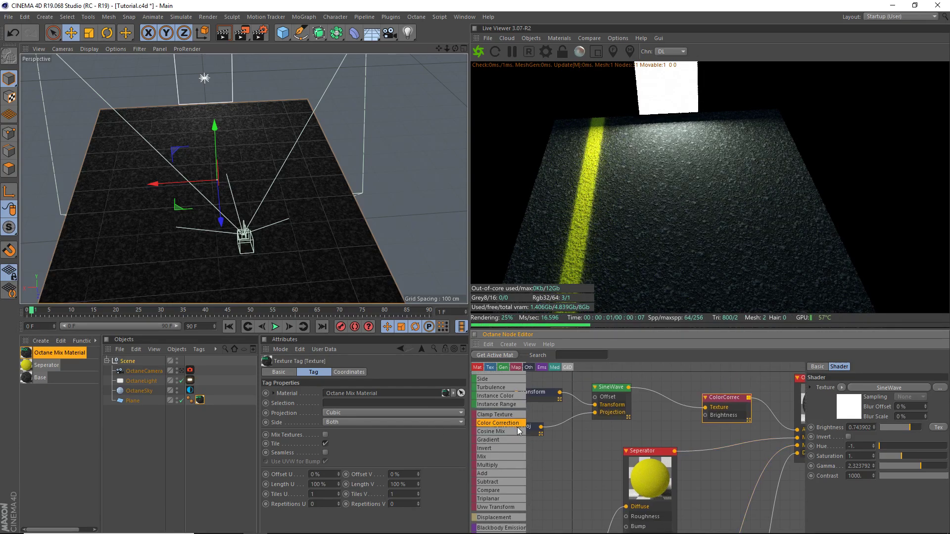
middle_drag(641, 430, 808, 448)
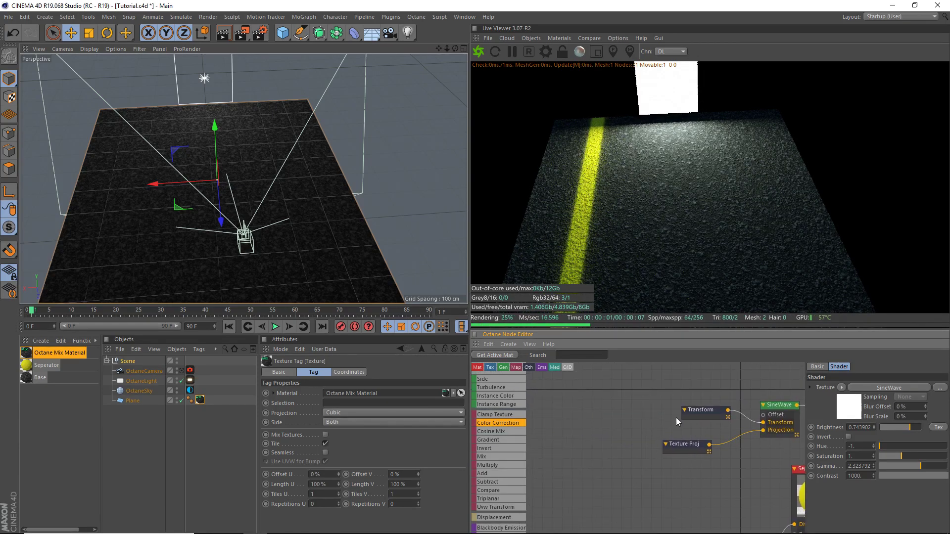
click(706, 412)
mouse_move(902, 424)
mouse_down()
mouse_move(920, 426)
mouse_move(908, 427)
mouse_up()
mouse_move(904, 434)
mouse_down()
mouse_move(911, 444)
mouse_move(890, 441)
mouse_move(901, 444)
mouse_up()
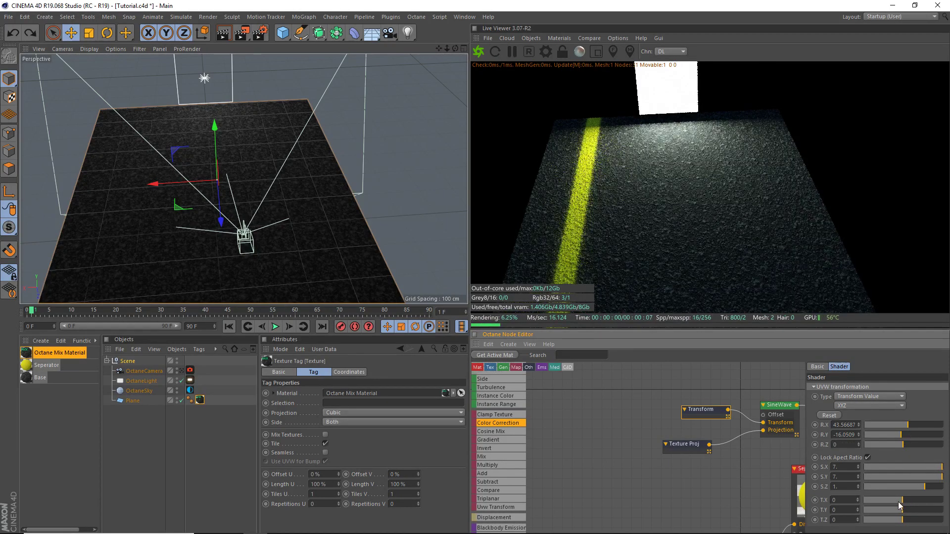
key(ctrl+z)
drag(910, 513, 857, 500)
drag(860, 500, 854, 495)
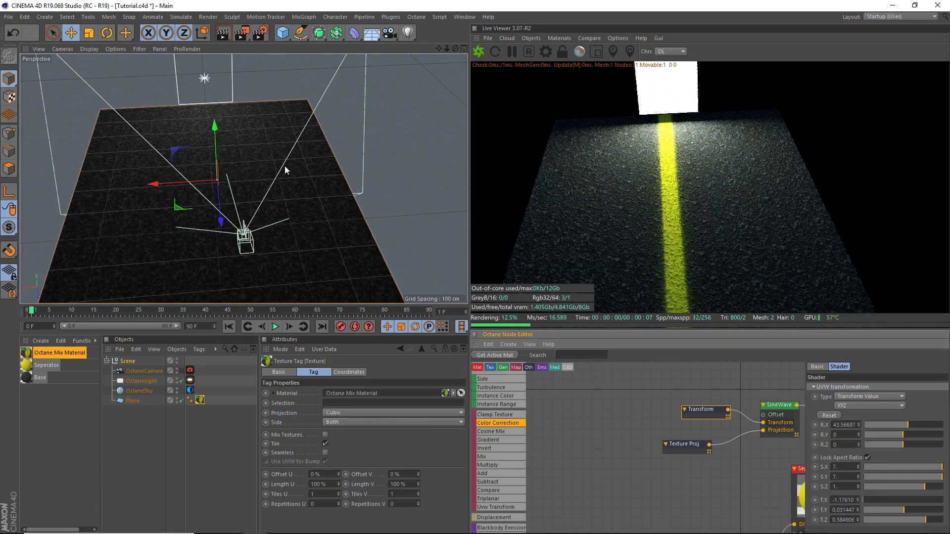
- Set Length U and Length V of the plane's Octane Mix Material texture tag to 50%
scroll(180, 255, up, 8)
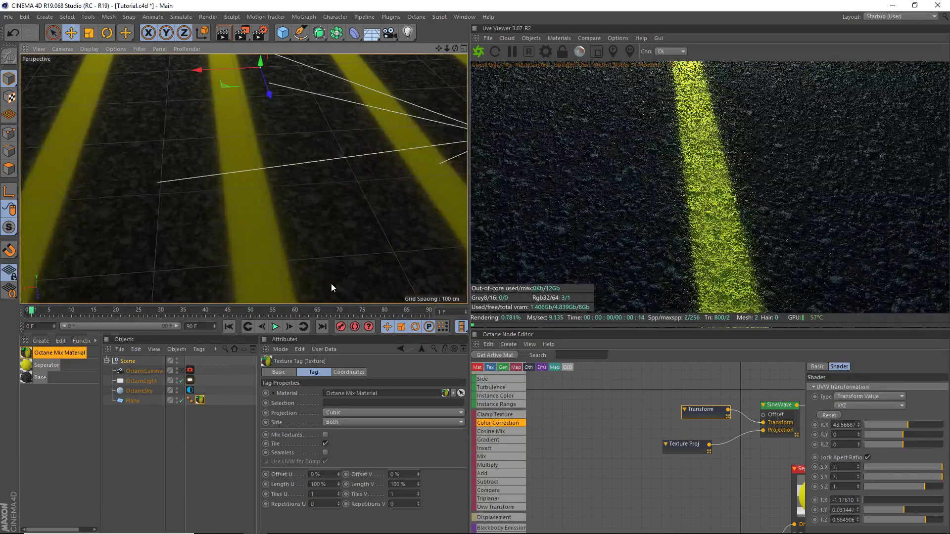
scroll(307, 148, down, 10)
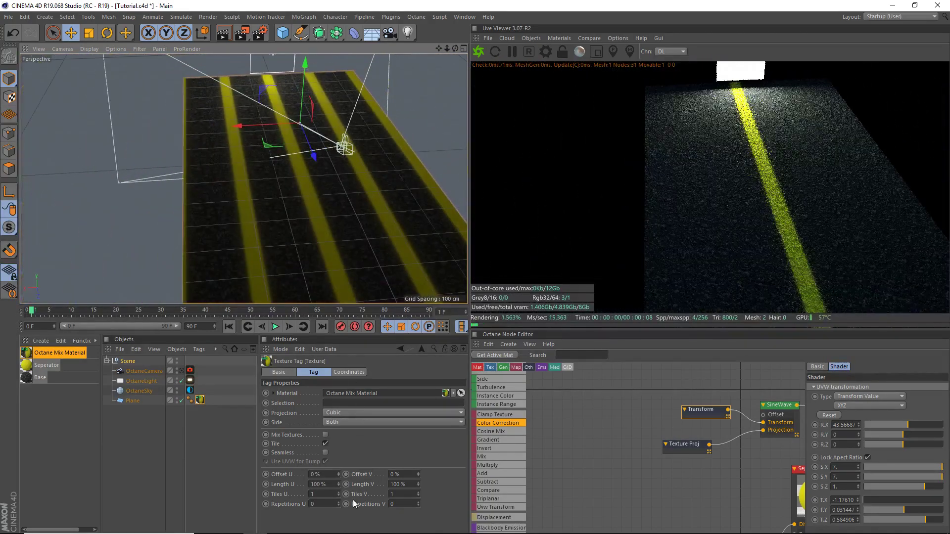
click(324, 484)
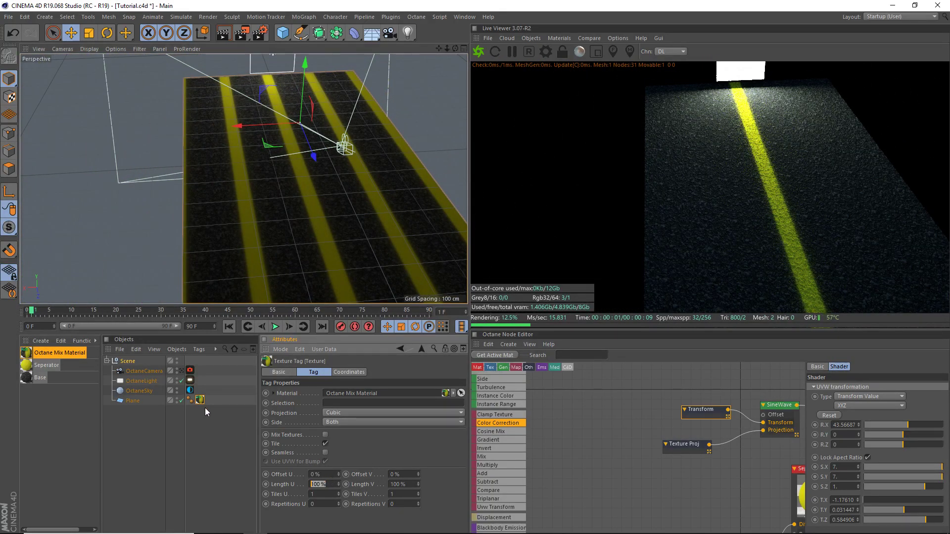
text(50)
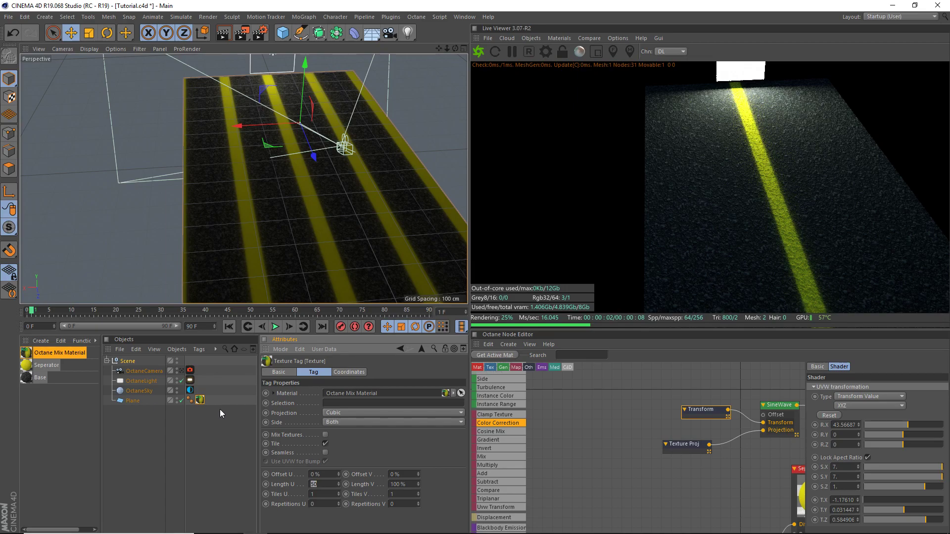
key(Return)
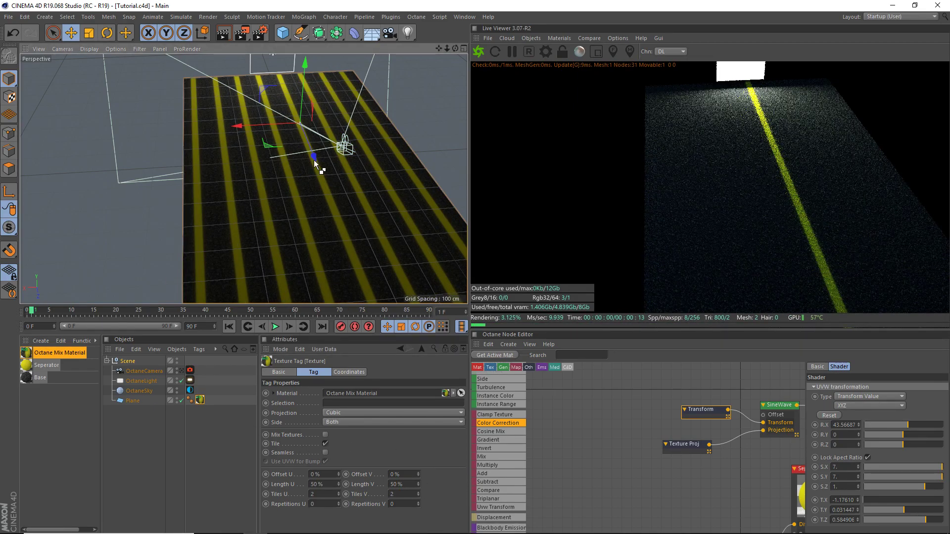
- Examine the road surface from several angles and inspect its displacement detail at very close range
scroll(313, 150, up, 3)
scroll(376, 149, down, 4)
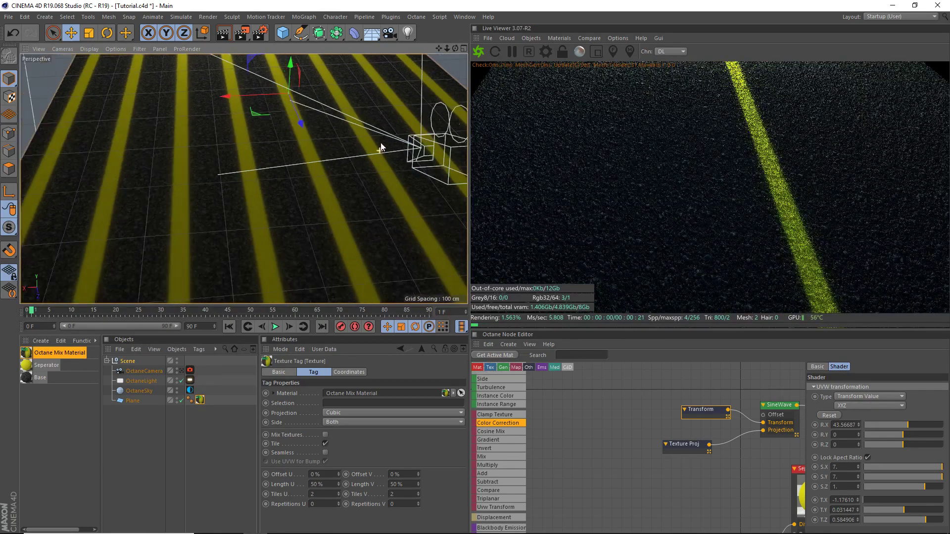
scroll(426, 134, down, 3)
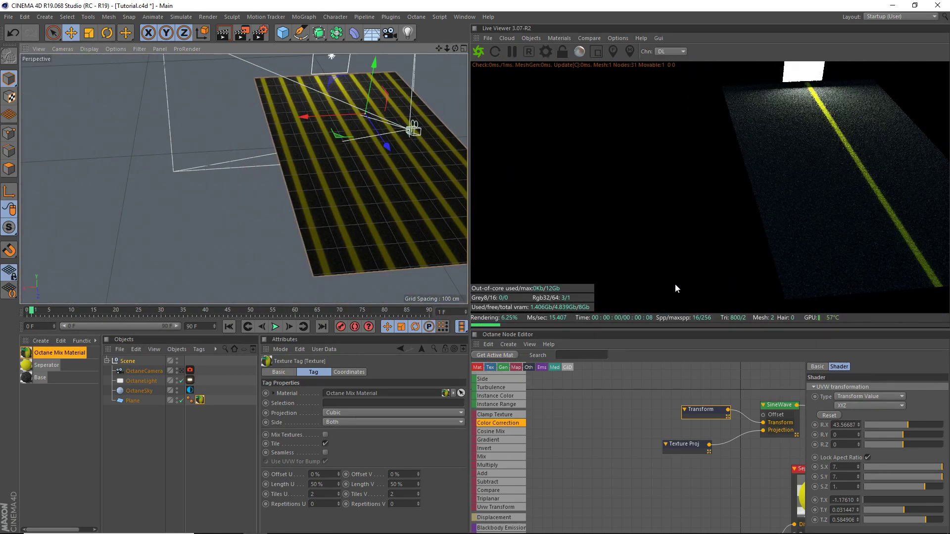
scroll(388, 59, up, 5)
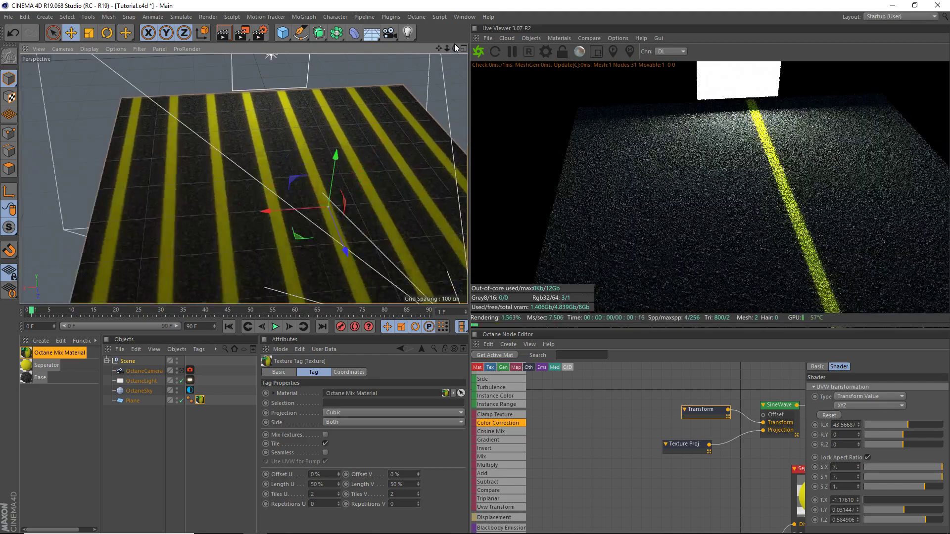
mouse_move(454, 49)
mouse_down()
mouse_move(337, 37)
mouse_move(485, 45)
mouse_move(540, 74)
mouse_move(505, 39)
mouse_move(455, 49)
mouse_move(386, 44)
mouse_move(475, 50)
mouse_move(534, 84)
mouse_move(454, 49)
mouse_move(487, 84)
mouse_move(544, 65)
mouse_move(454, 47)
mouse_up()
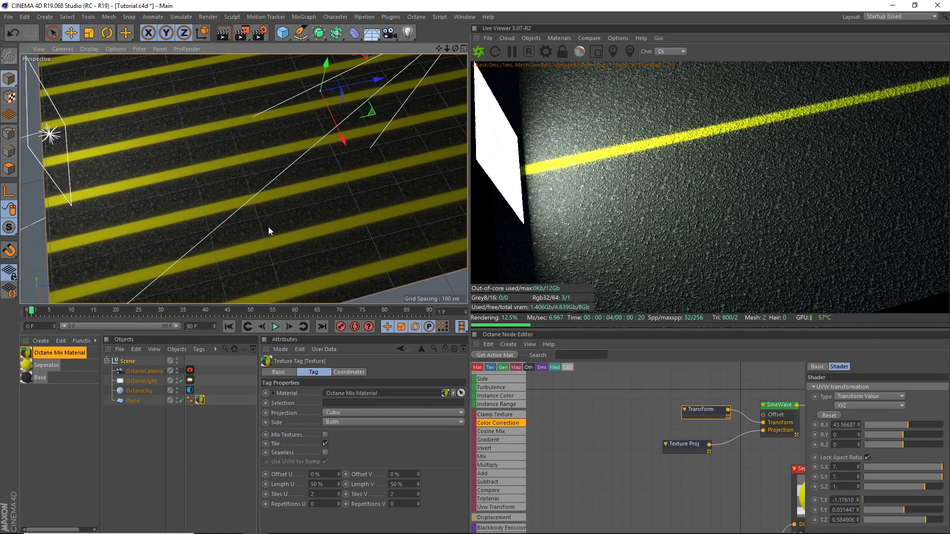
scroll(245, 189, up, 10)
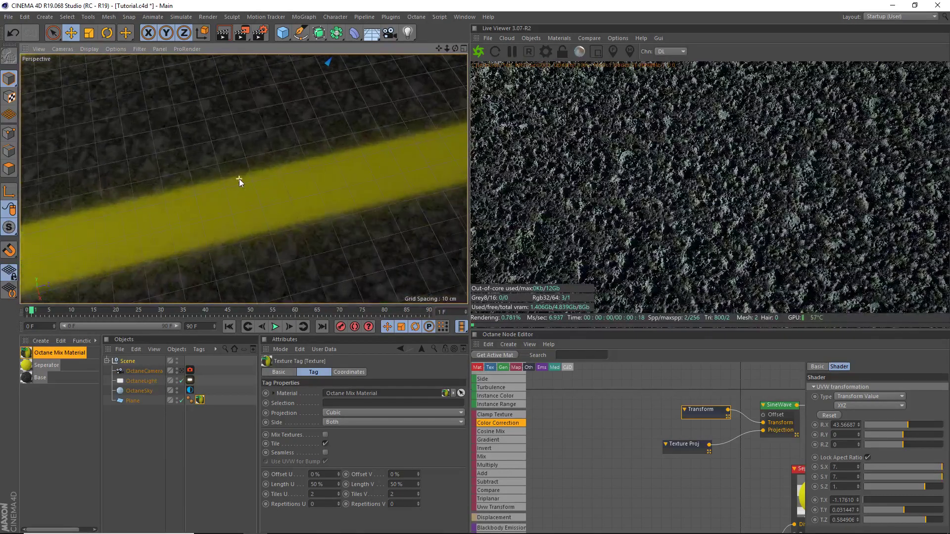
scroll(246, 181, up, 10)
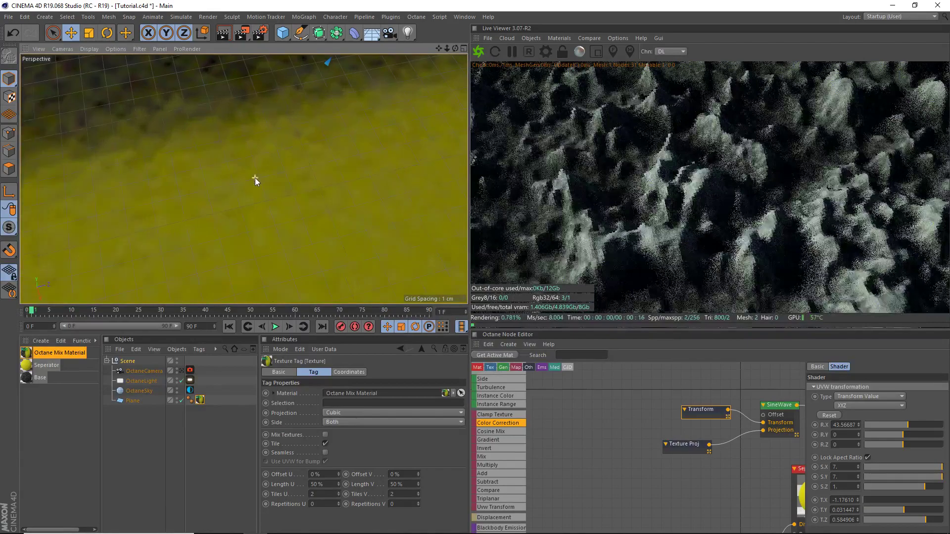
scroll(255, 177, up, 3)
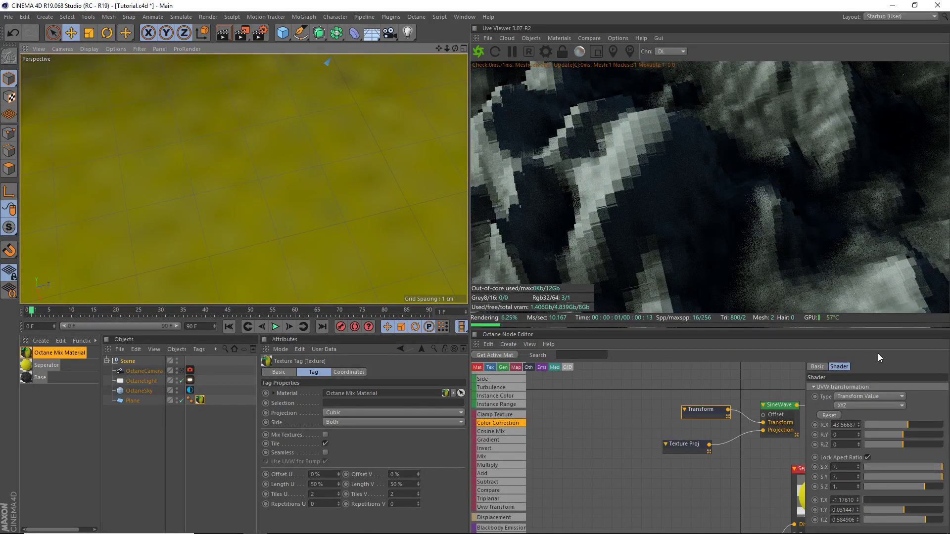
- Find the Displacement node in the material graph and review its available level of detail resolutions
middle_drag(760, 465, 558, 413)
middle_drag(671, 410, 711, 393)
click(617, 483)
middle_drag(669, 477, 661, 419)
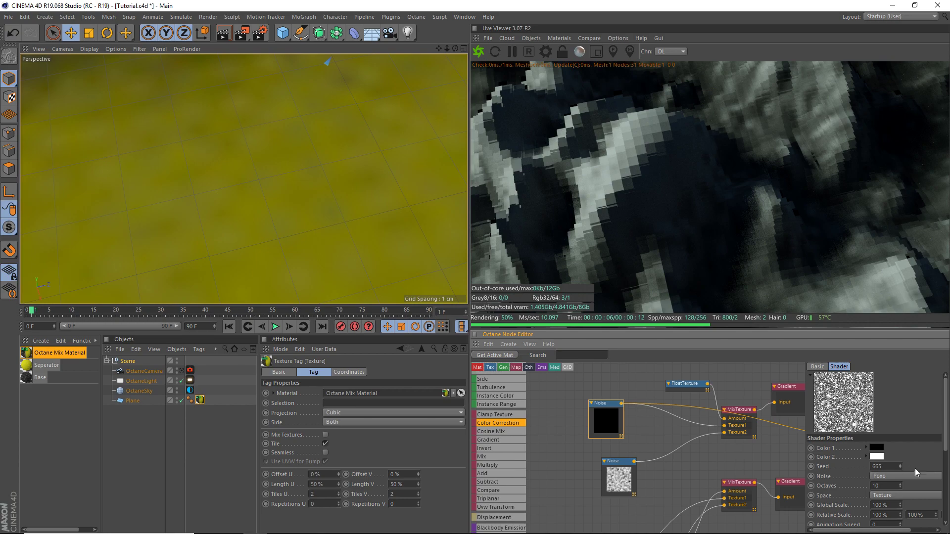
middle_drag(739, 439, 681, 444)
click(712, 440)
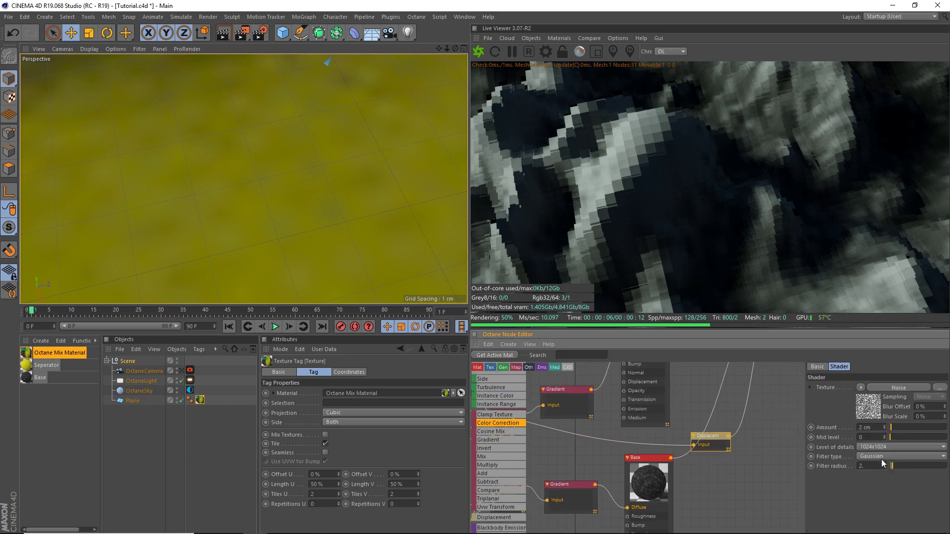
click(867, 447)
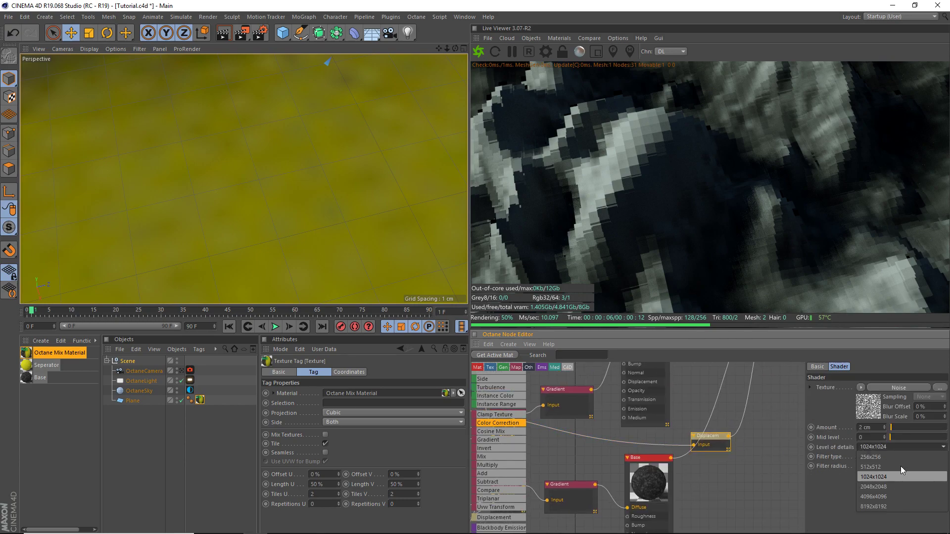
click(746, 402)
- Shift the yellow line by setting the SineWave Transform's XYZ translation to about -0.748, 0.258 and 0.459
scroll(317, 188, down, 8)
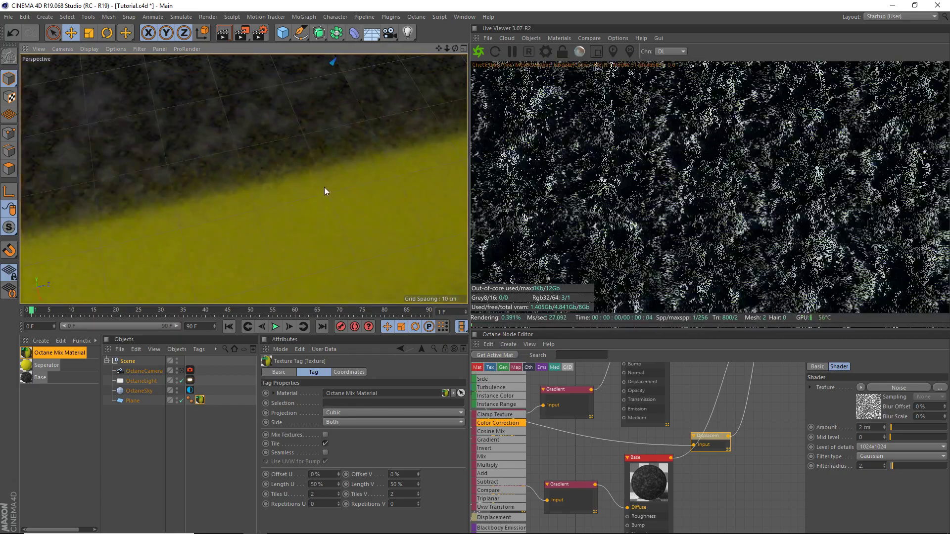
scroll(335, 210, down, 10)
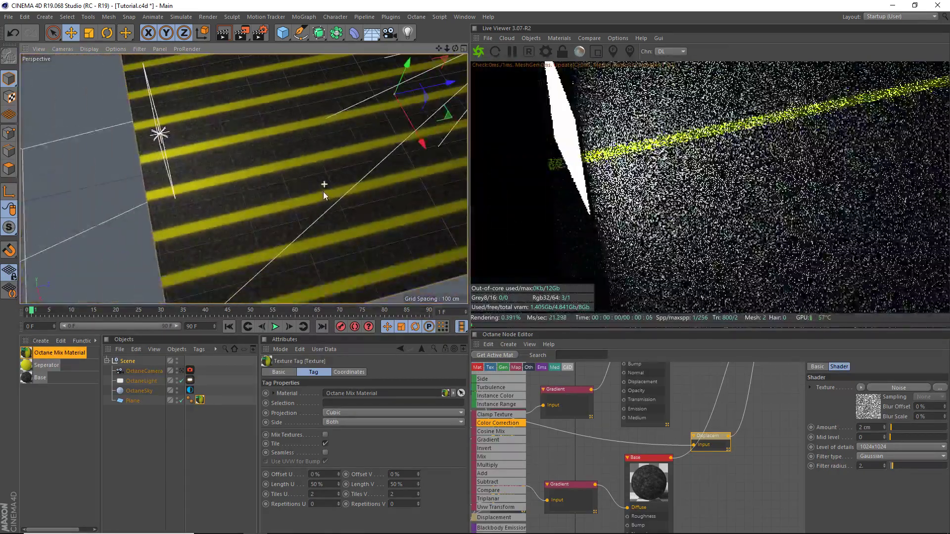
mouse_move(456, 49)
mouse_down()
mouse_move(356, 20)
mouse_move(449, 46)
mouse_up()
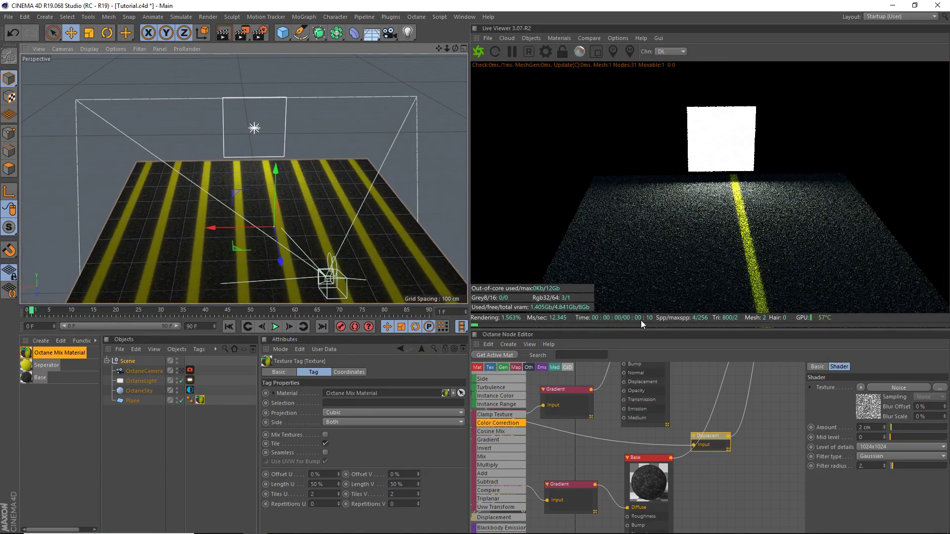
middle_drag(745, 410, 654, 515)
middle_drag(714, 386, 724, 480)
middle_drag(563, 441, 717, 441)
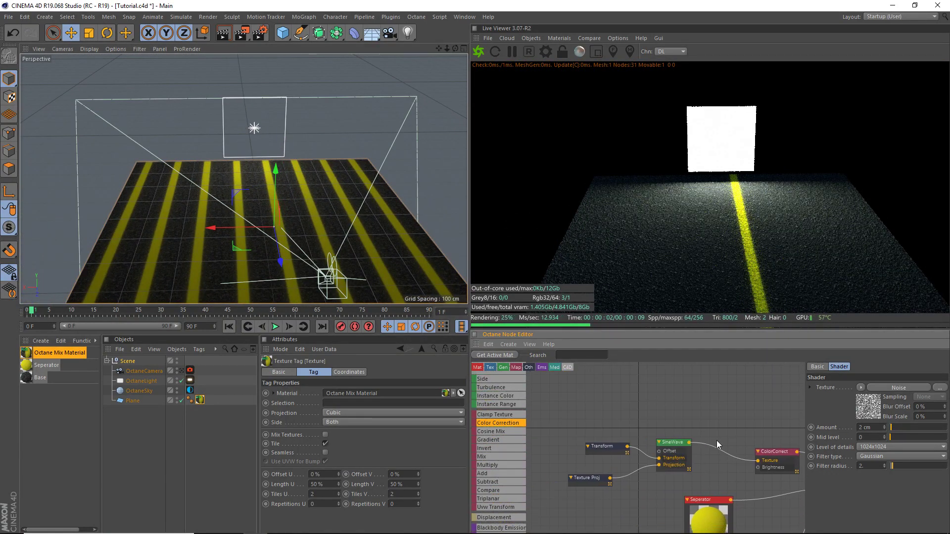
click(619, 448)
drag(925, 520, 874, 500)
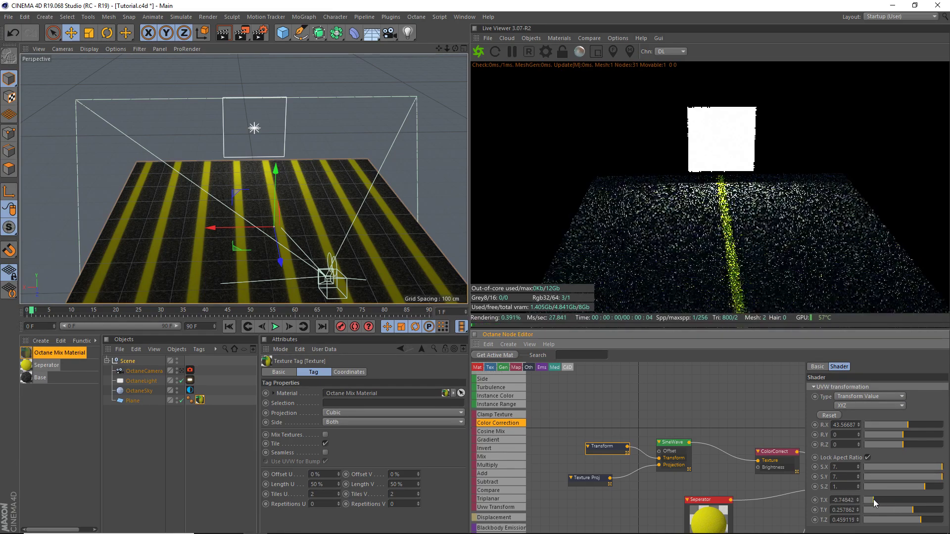